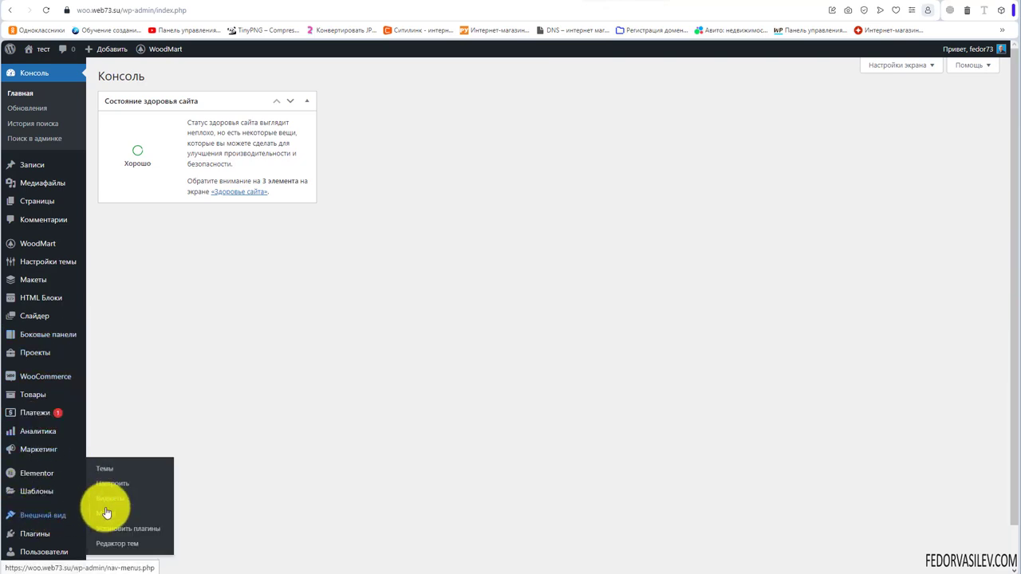
Open the menu editor and add the Оформление заказа, Корзина and Магазин pages to Main Menu
click(106, 514)
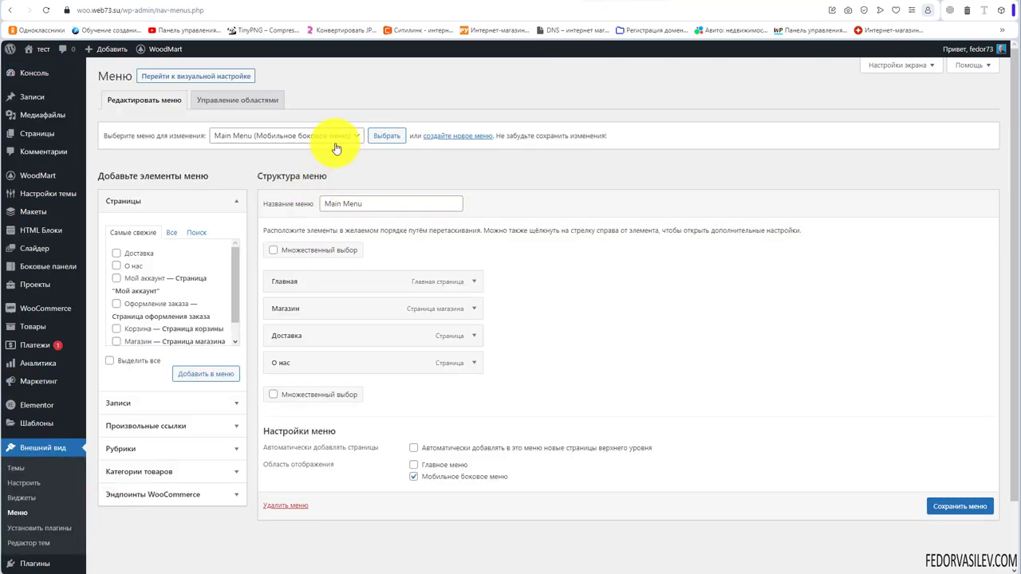
click(336, 142)
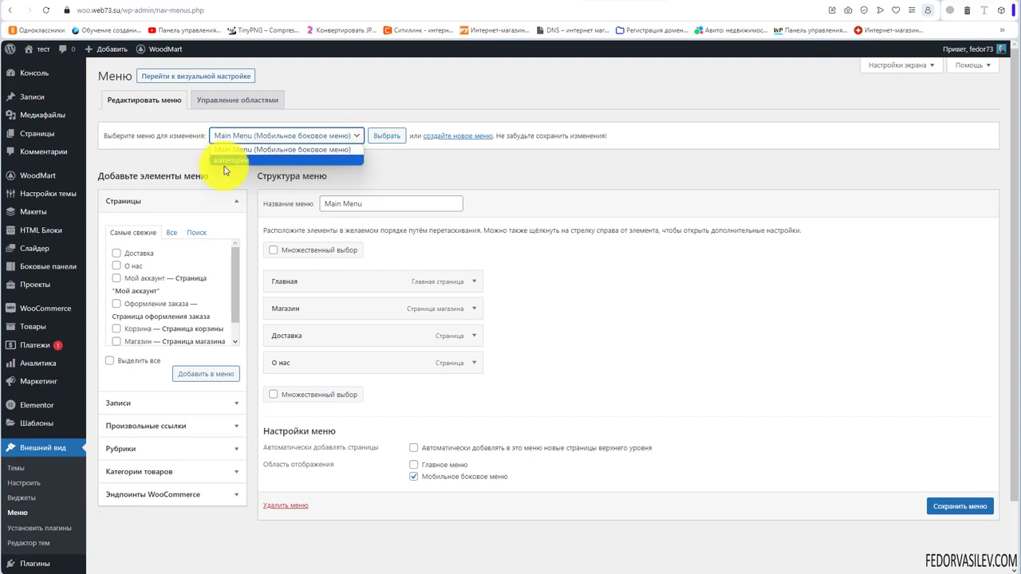
click(180, 170)
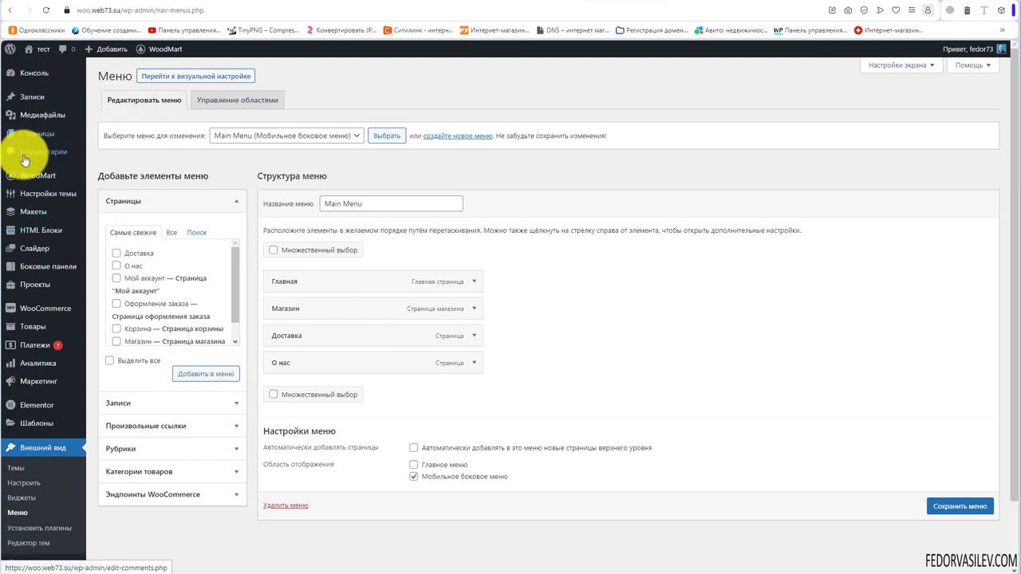
mouse_move(56, 301)
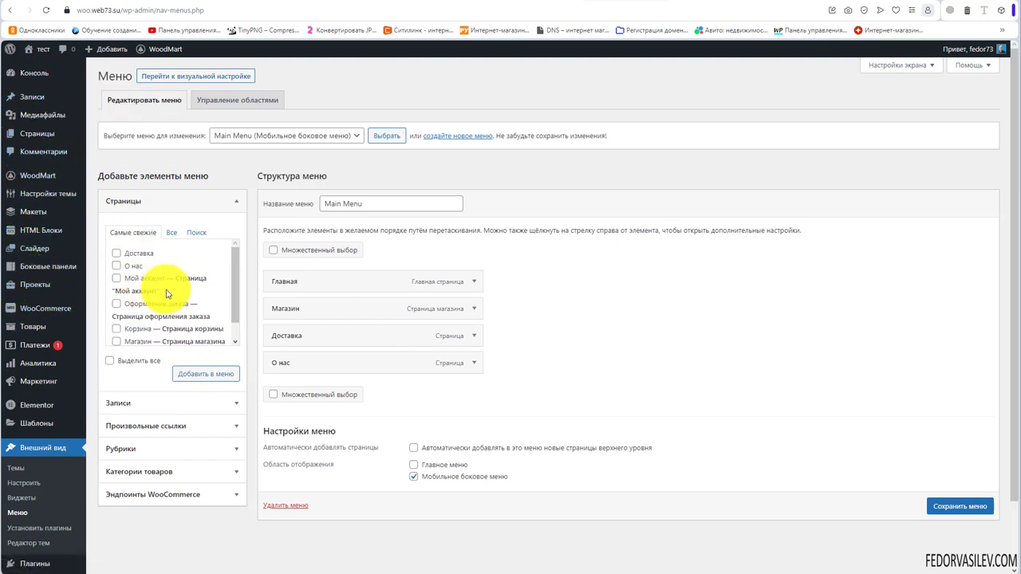
click(117, 341)
click(180, 374)
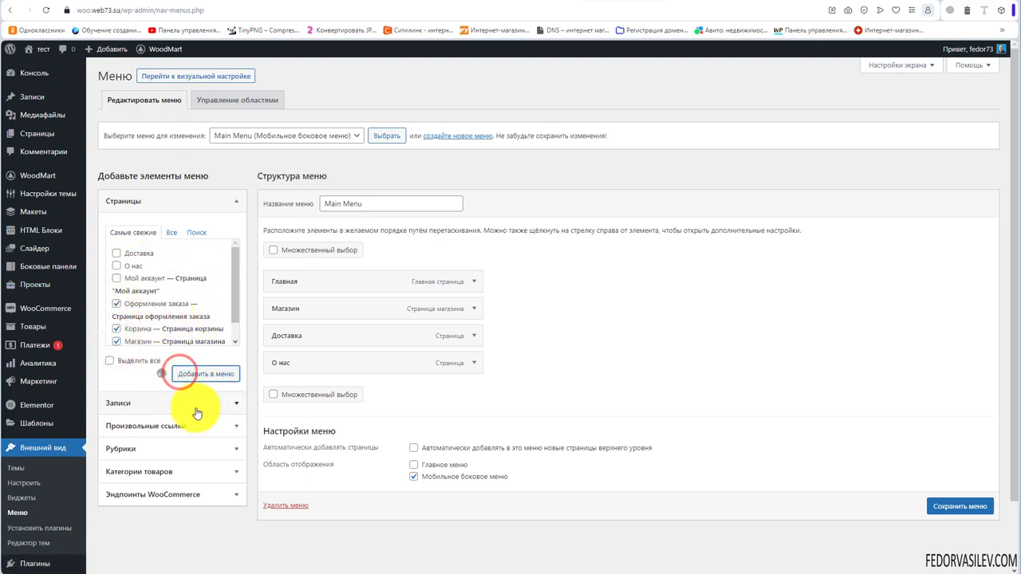
Nest Оформление заказа and Корзина under Магазин, place the added Магазин under Корзина, and save the menu
drag(276, 390, 309, 336)
drag(280, 427, 303, 368)
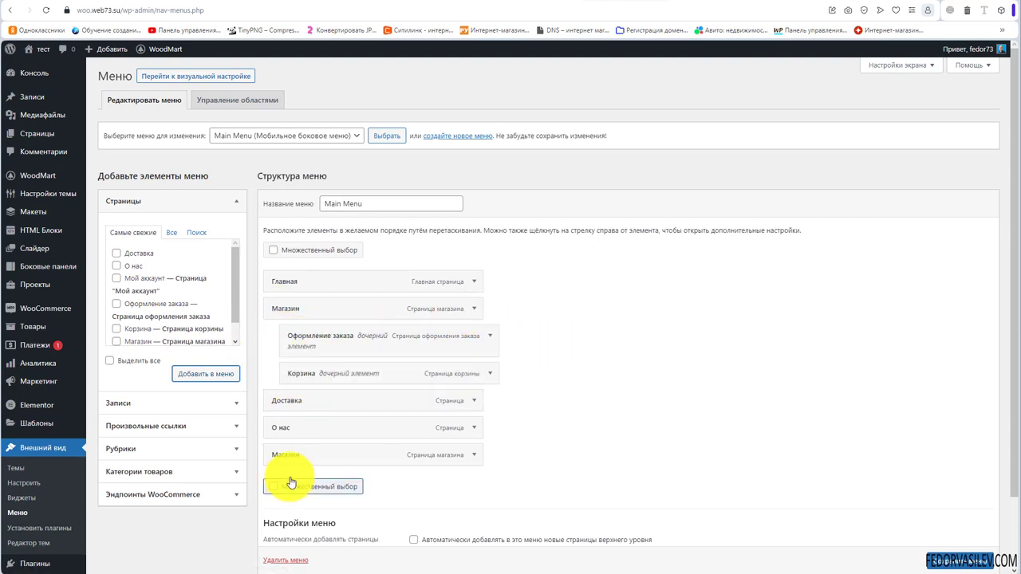
drag(291, 461, 294, 419)
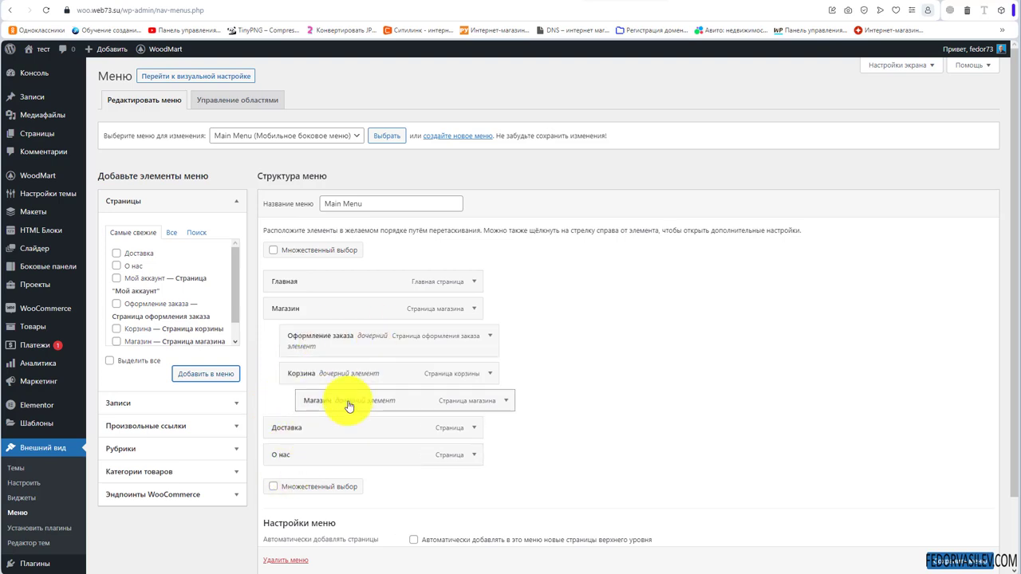
click(950, 563)
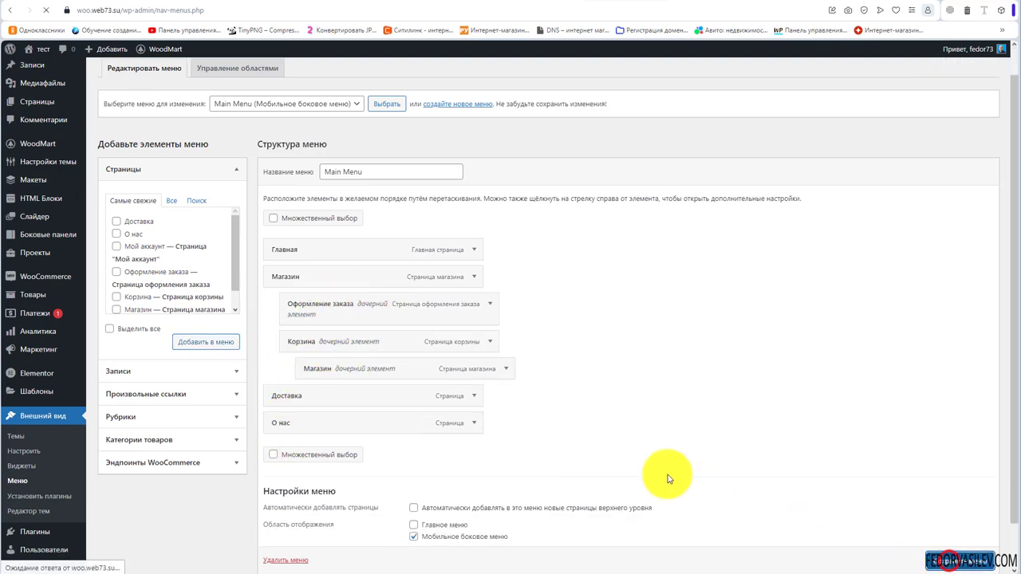
Reload the storefront page and check the nested submenu under Магазин in the header
click(678, 4)
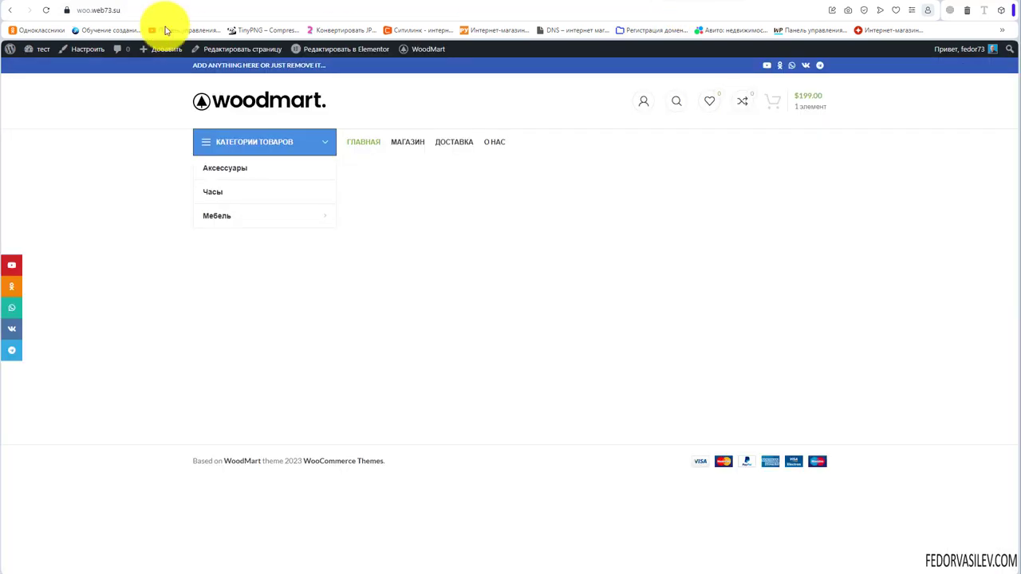
click(47, 10)
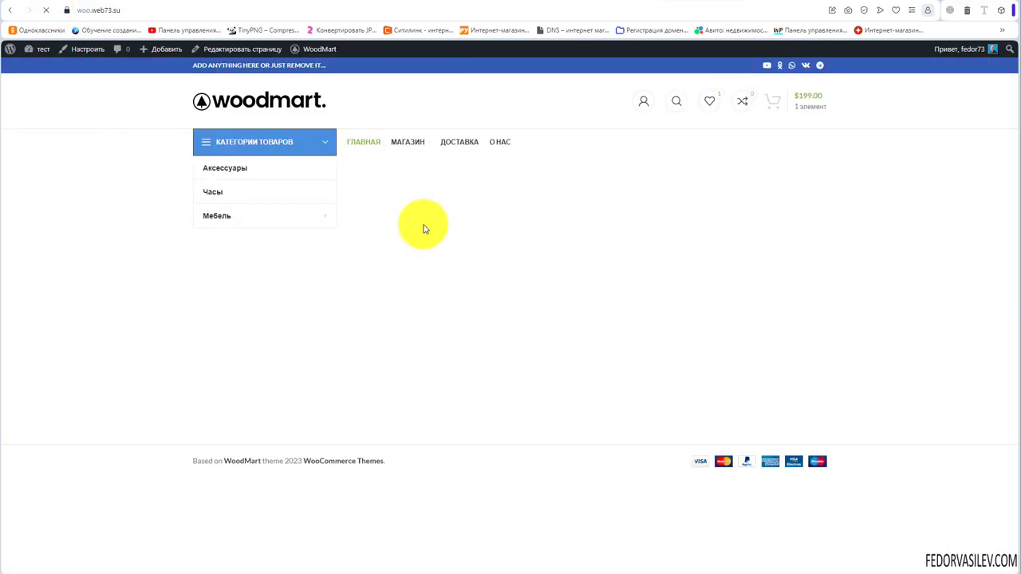
mouse_move(426, 146)
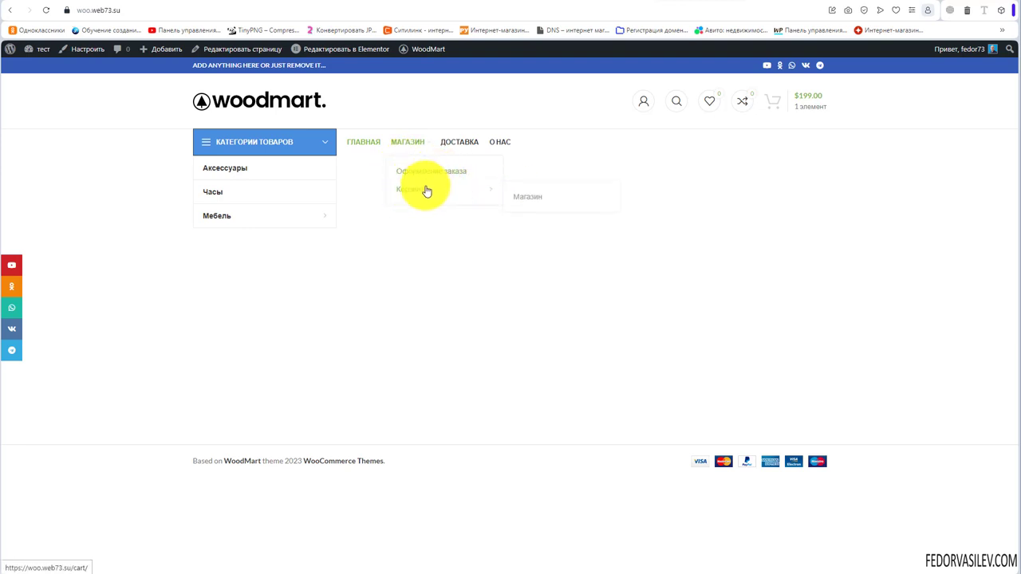
Load the категории menu in the menu editor, leaving the previous page, and compare it with the storefront category list
click(614, 4)
click(315, 168)
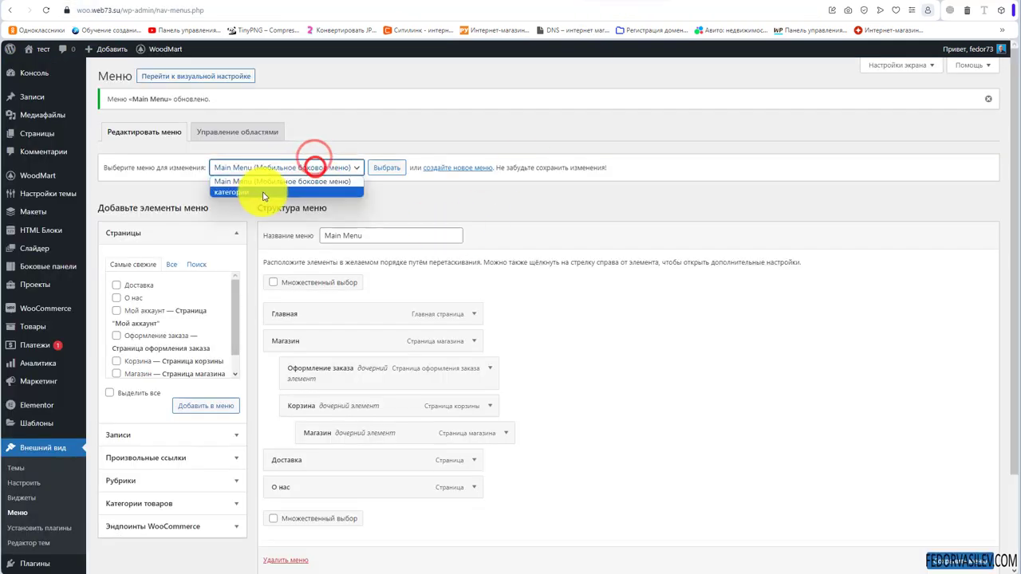
click(247, 193)
click(387, 170)
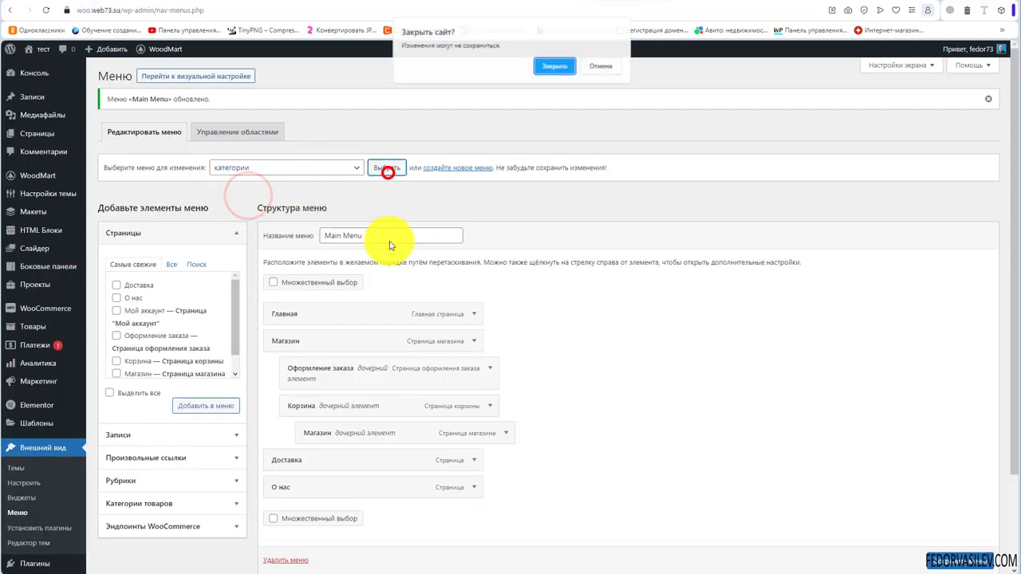
click(547, 67)
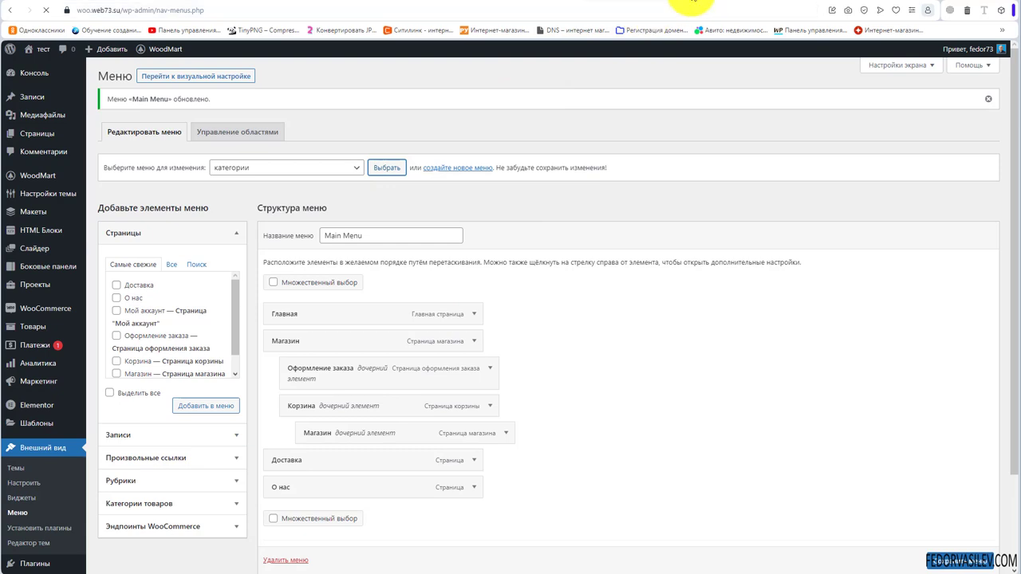
click(687, 3)
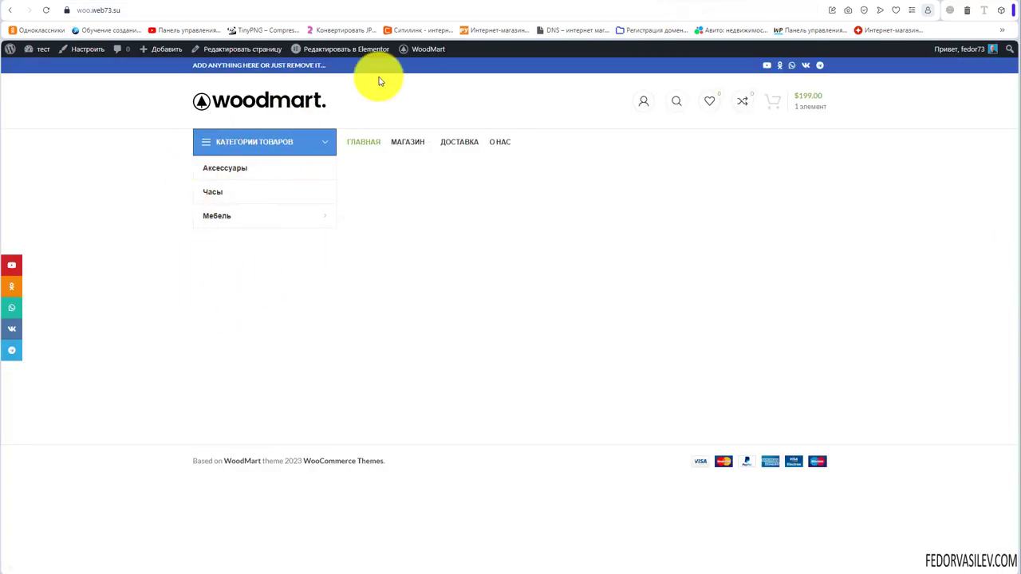
click(596, 5)
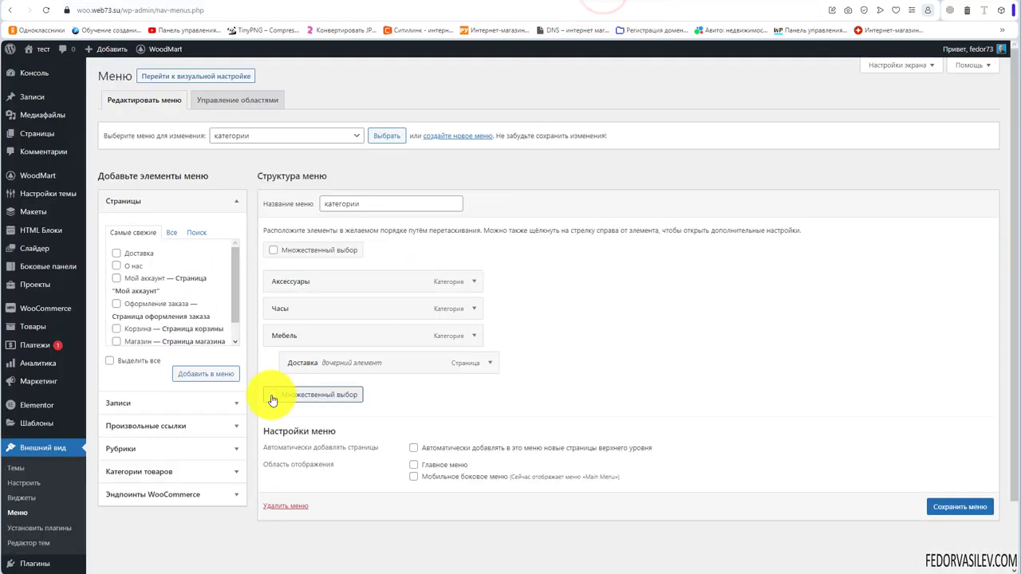
Add the Доставка, О нас, Мой аккаунт, Оформление заказа, Корзина and Магазин pages to the категории menu
drag(315, 374, 312, 372)
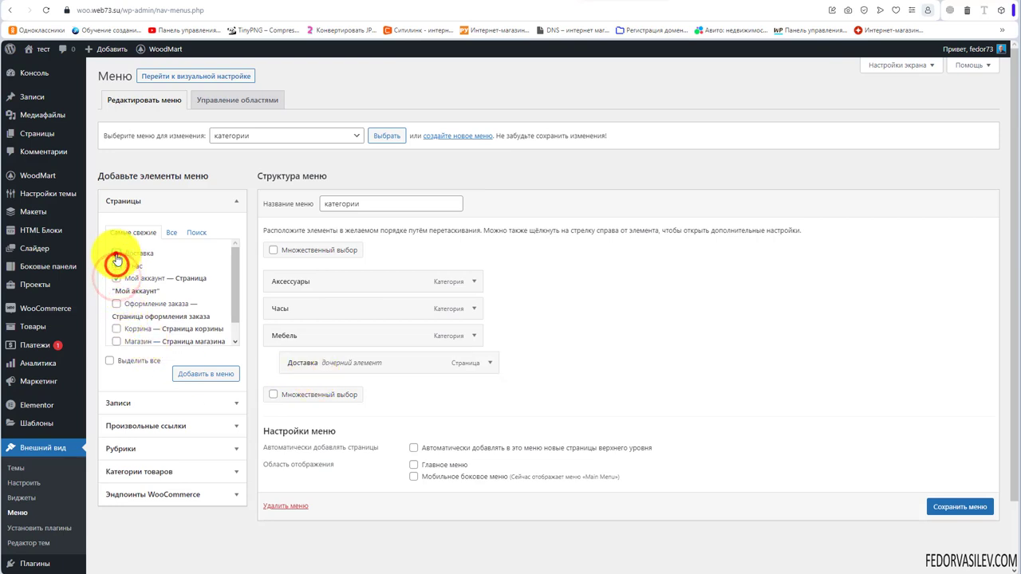
click(117, 253)
shift+click(117, 304)
click(182, 373)
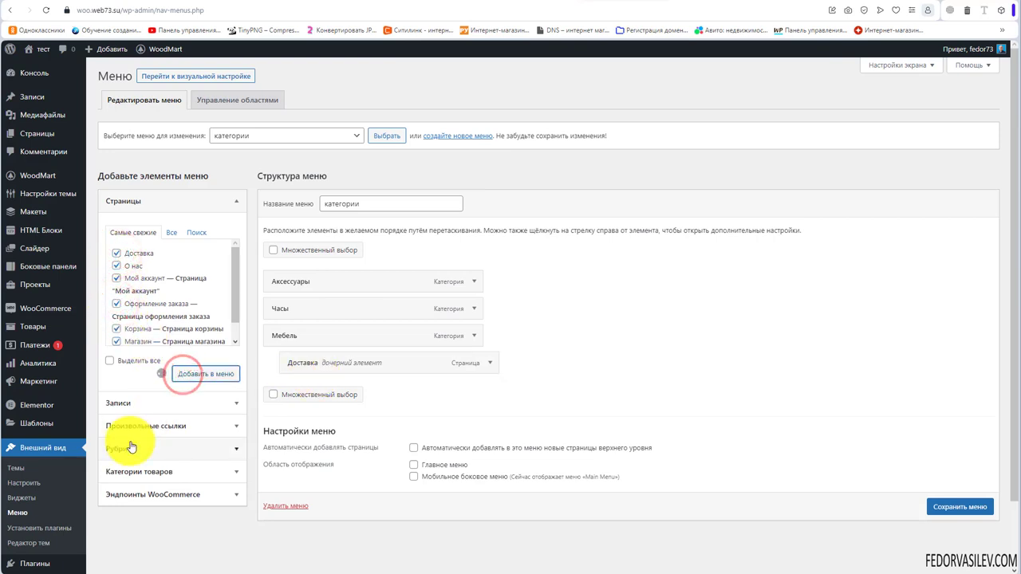
Nest the newly added pages as child items of Мебель and save the категории menu
scroll(216, 433, down, 1)
drag(315, 337, 321, 358)
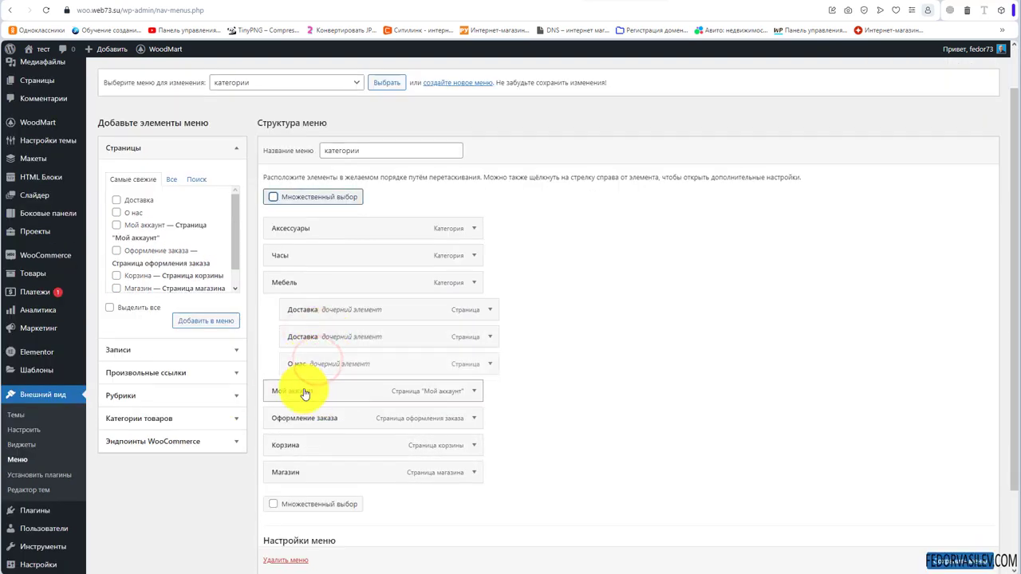
drag(304, 393, 274, 394)
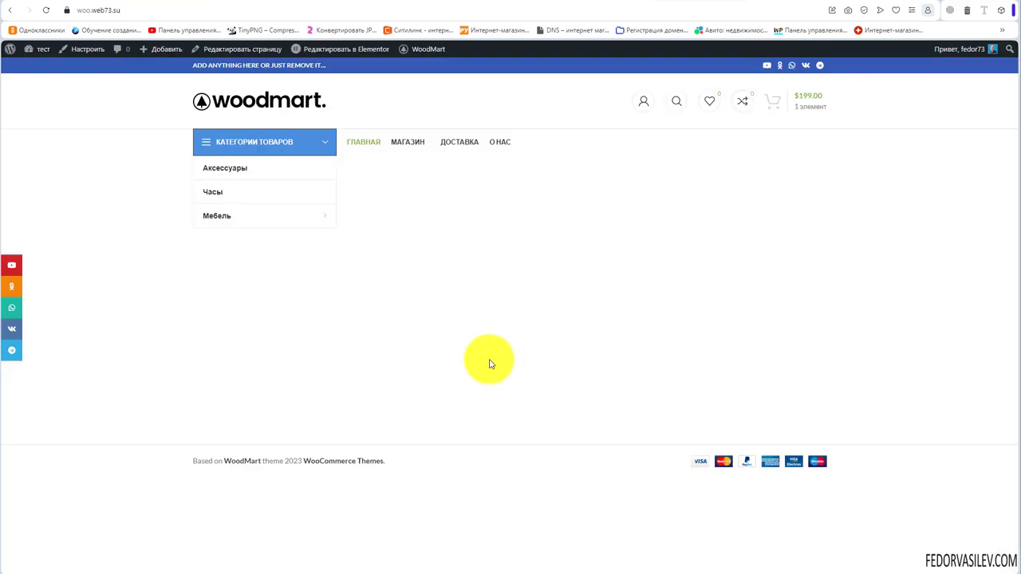
Check the Мебель submenu on the storefront and return to the категории menu structure
mouse_move(211, 218)
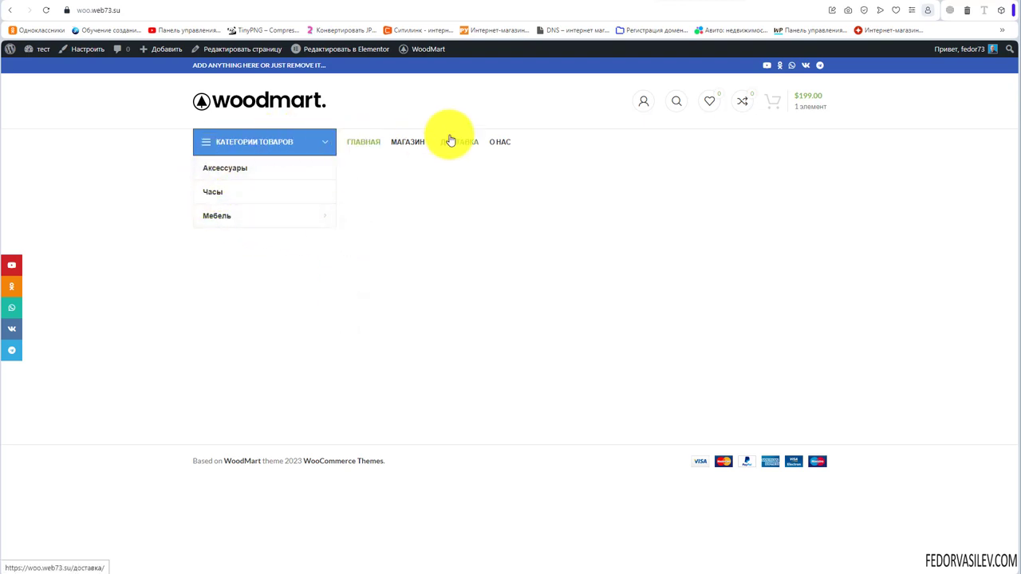
click(598, 3)
scroll(531, 211, down, 2)
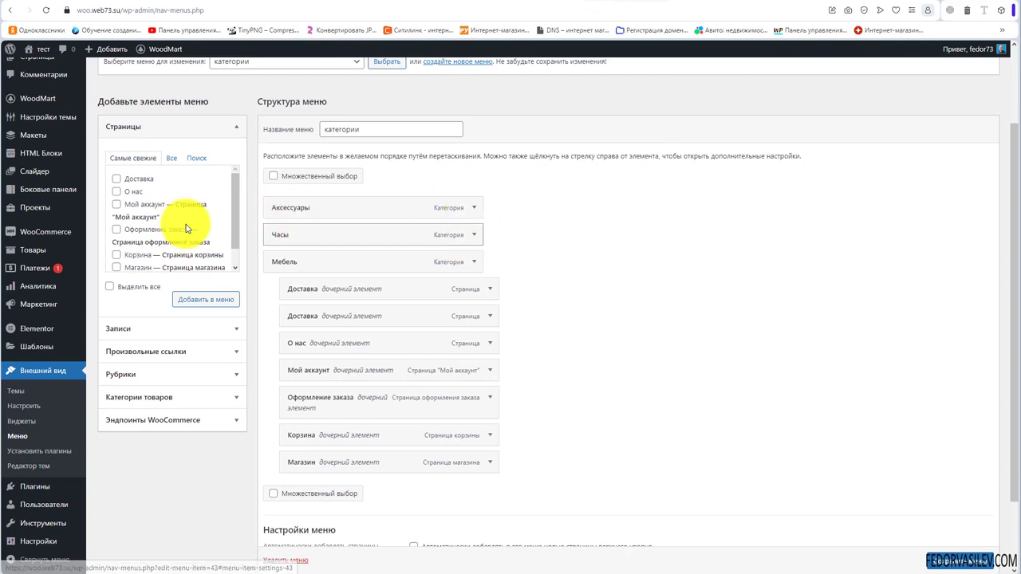
scroll(312, 297, up, 2)
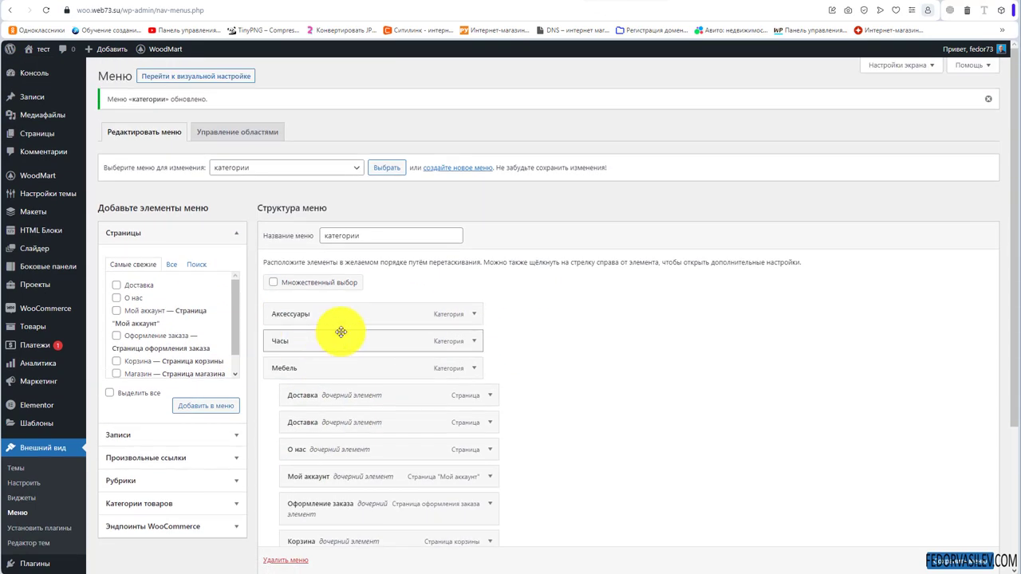
Expand the Аксессуары menu item and examine its dropdown, label, image, icon and anchor settings
click(474, 314)
scroll(552, 351, down, 4)
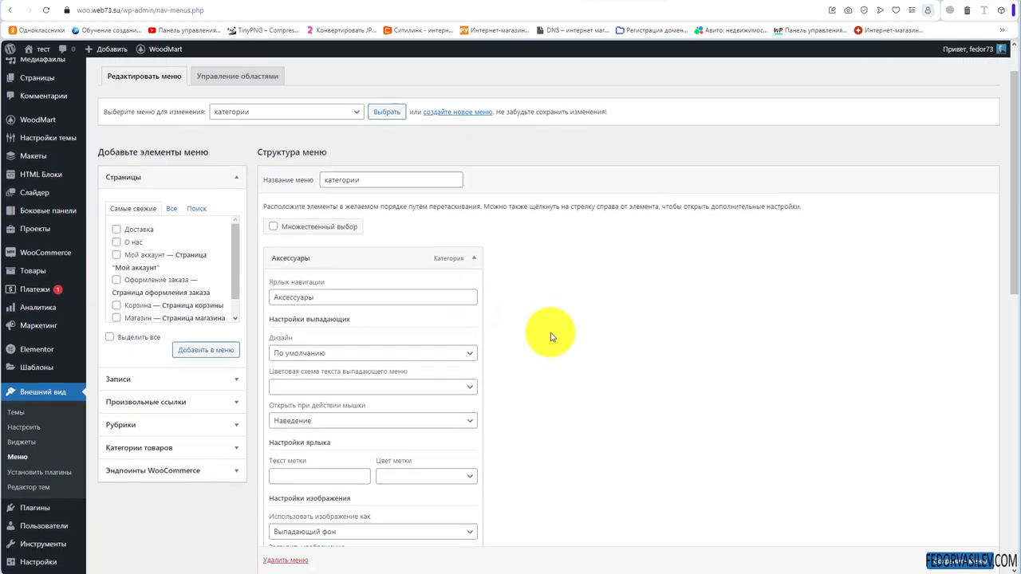
scroll(478, 351, down, 1)
scroll(433, 406, up, 3)
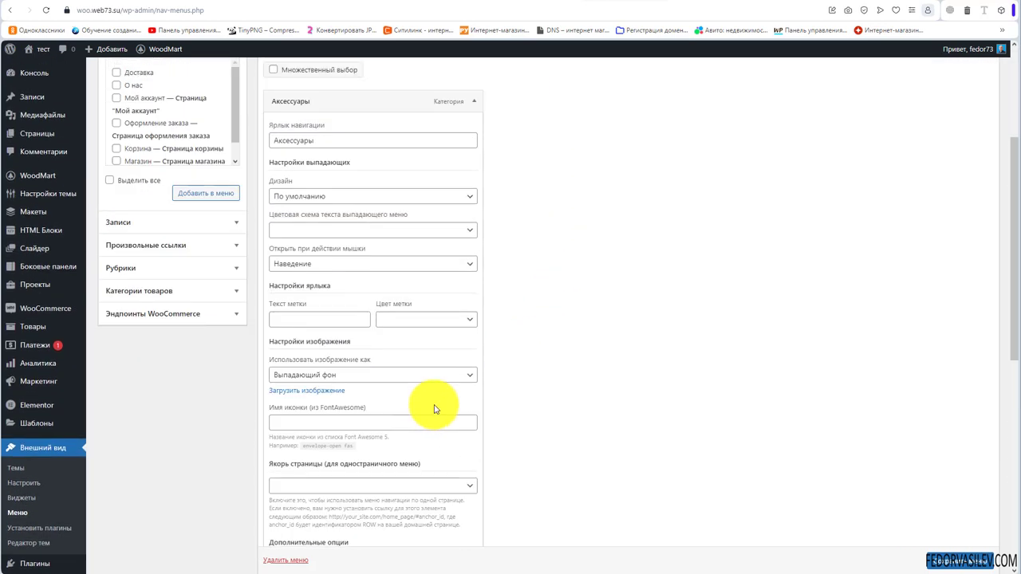
scroll(374, 236, up, 2)
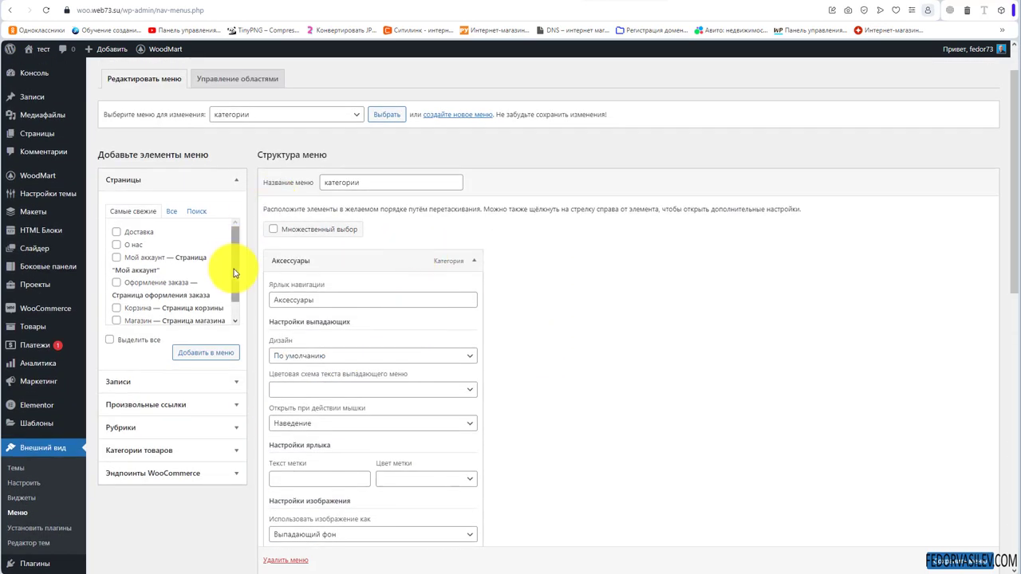
scroll(287, 255, down, 2)
scroll(315, 248, down, 3)
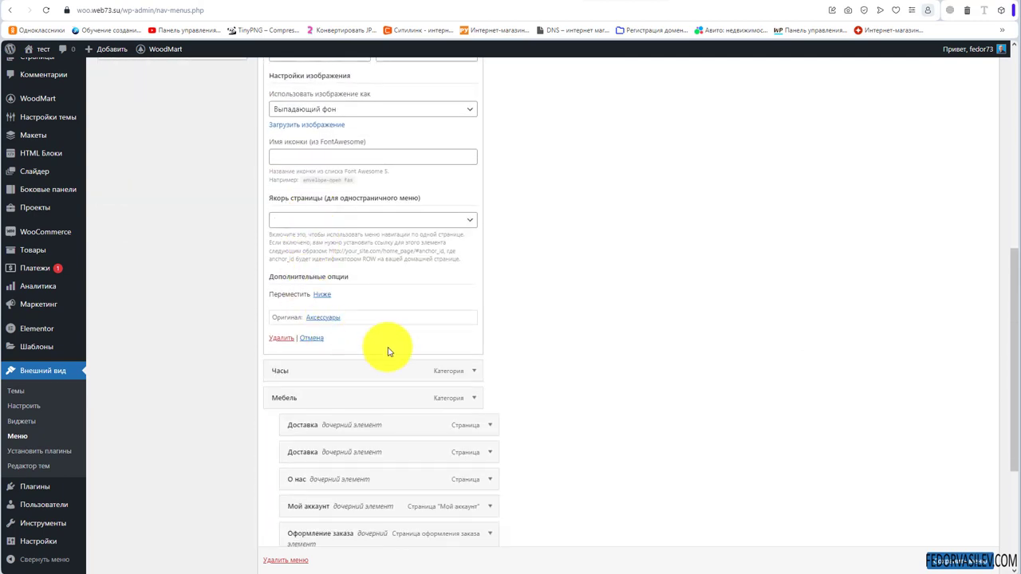
scroll(391, 346, up, 4)
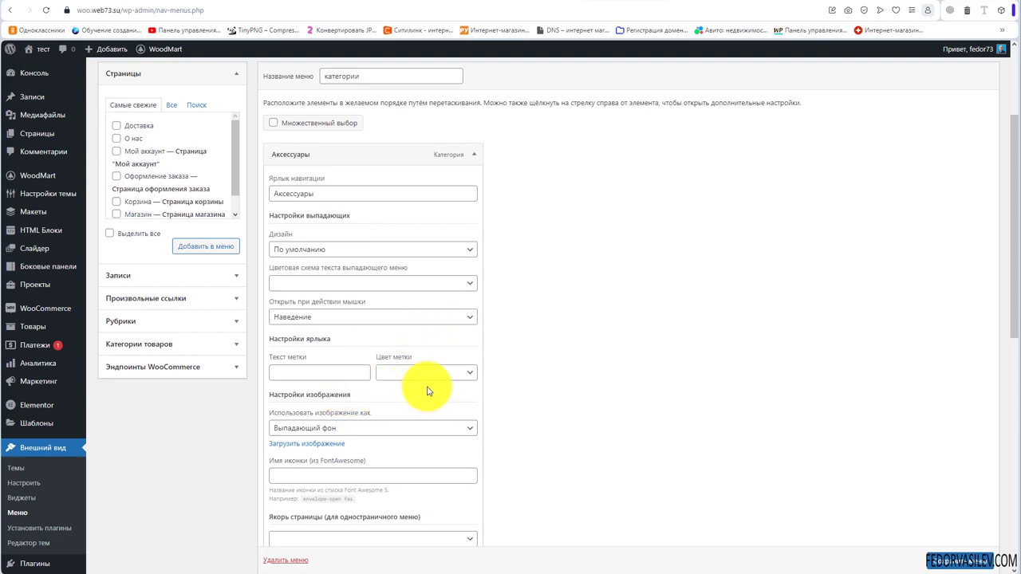
scroll(426, 387, up, 3)
scroll(443, 322, down, 3)
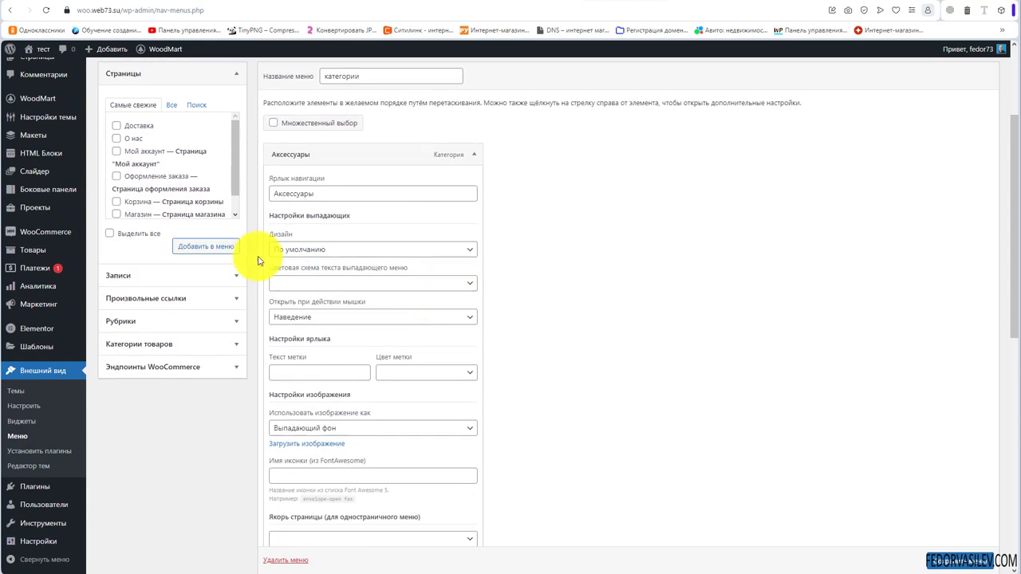
Review the available dropdown design options of the Аксессуары item and collapse its settings
click(309, 250)
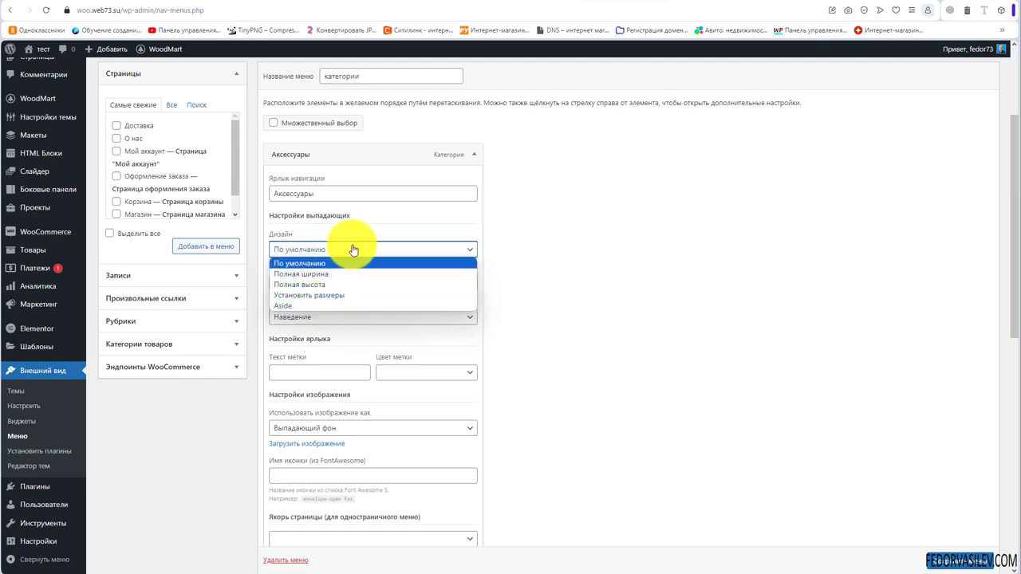
click(472, 155)
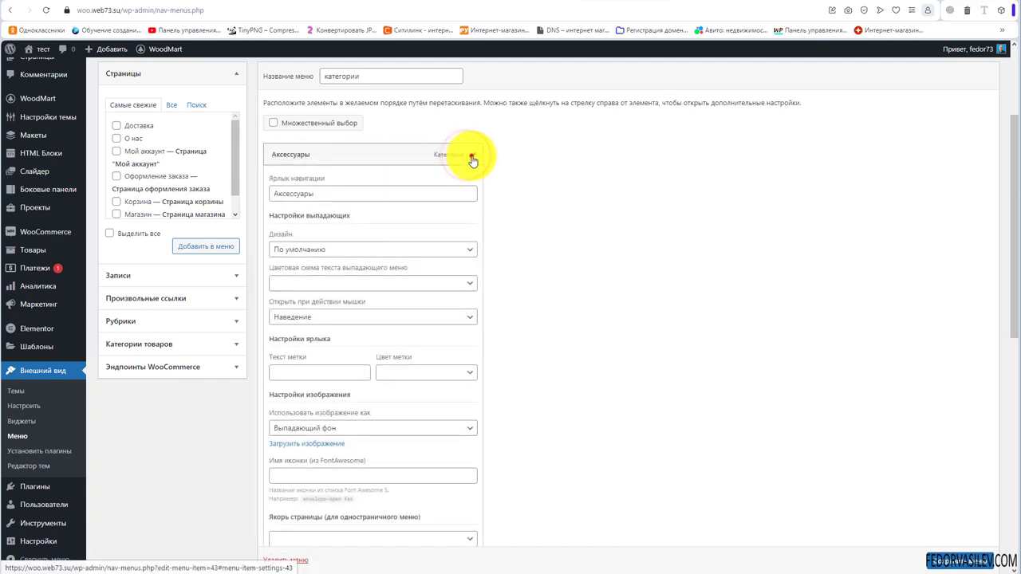
click(473, 155)
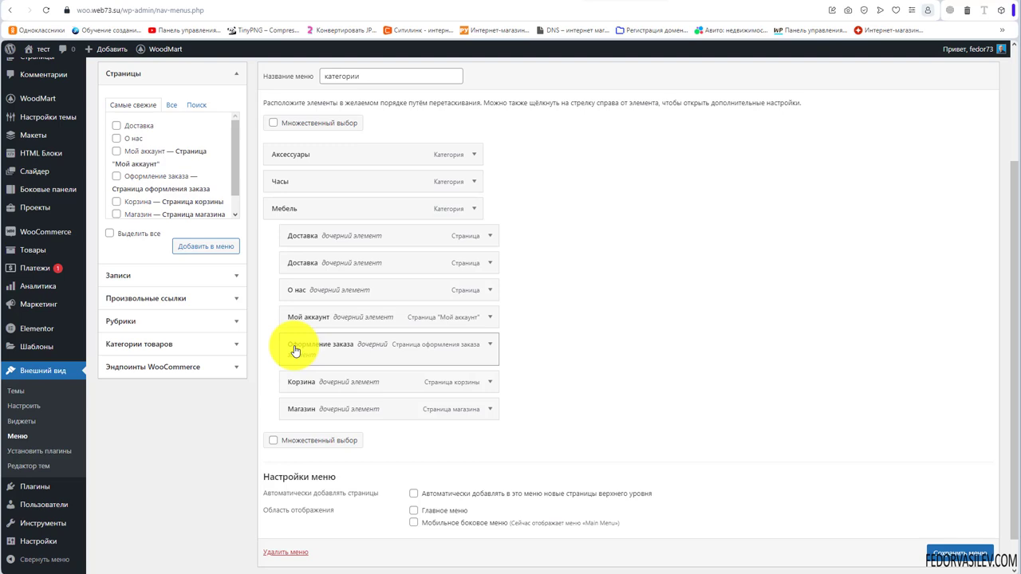
Switch the dropdown design of the Аксессуары item to Полная ширина and examine its height, scrolling and HTML block settings
click(474, 155)
click(295, 250)
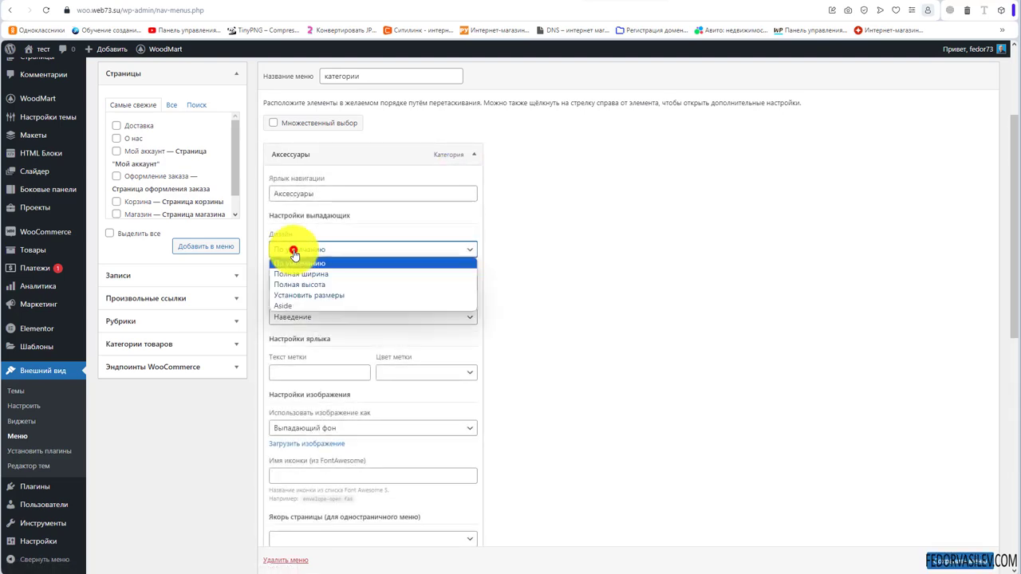
click(292, 264)
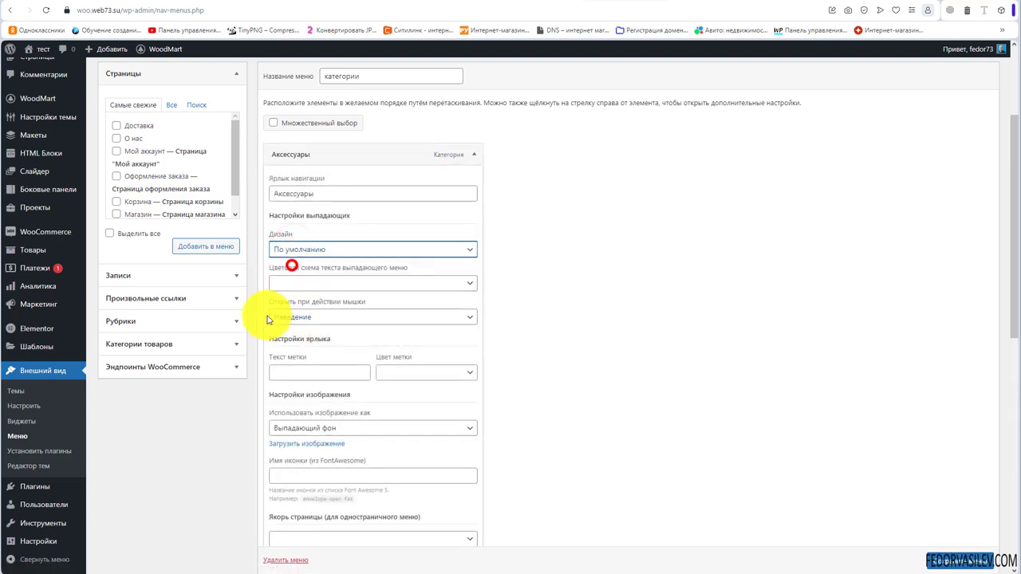
click(276, 249)
click(292, 274)
click(291, 252)
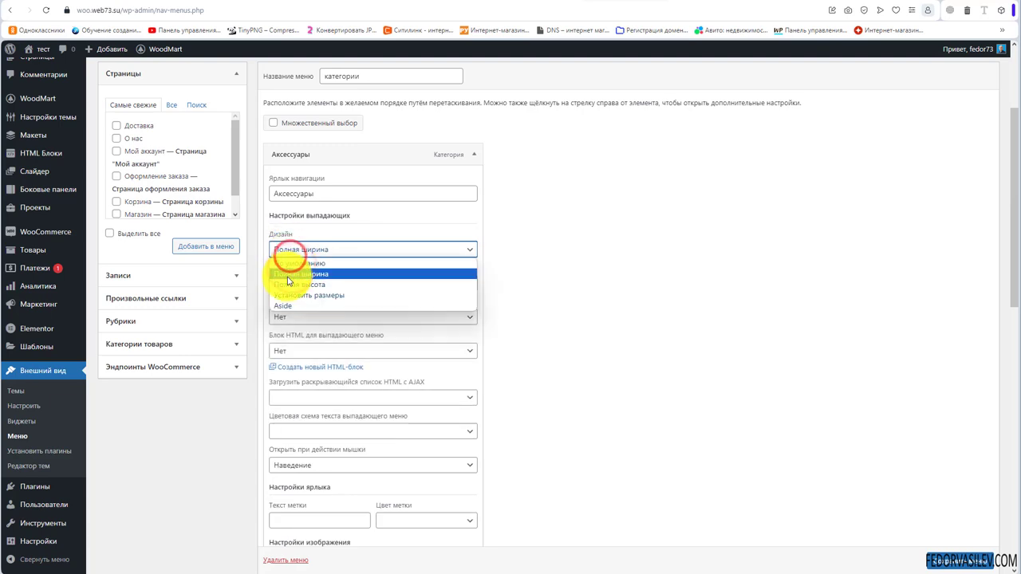
click(287, 276)
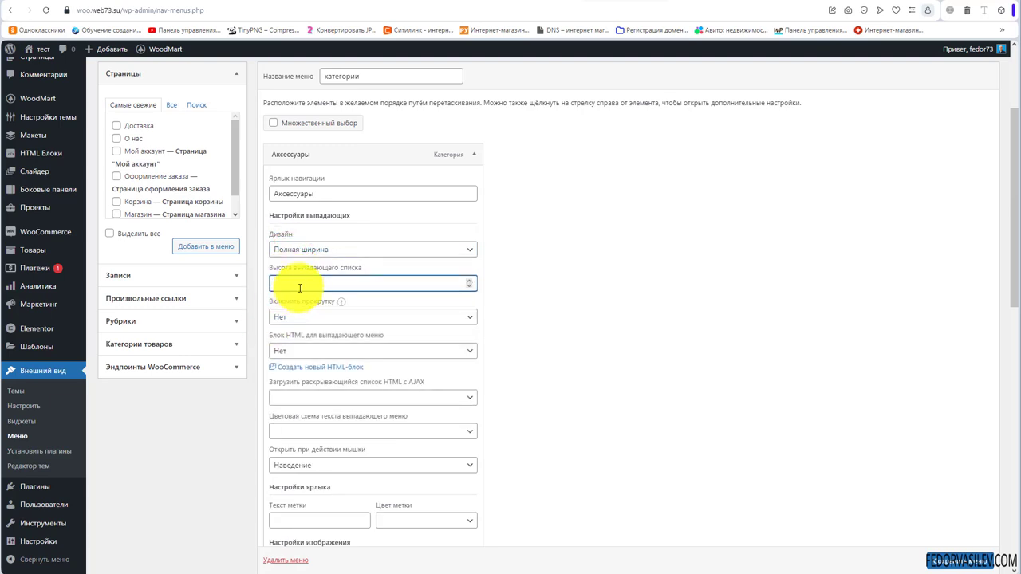
click(305, 319)
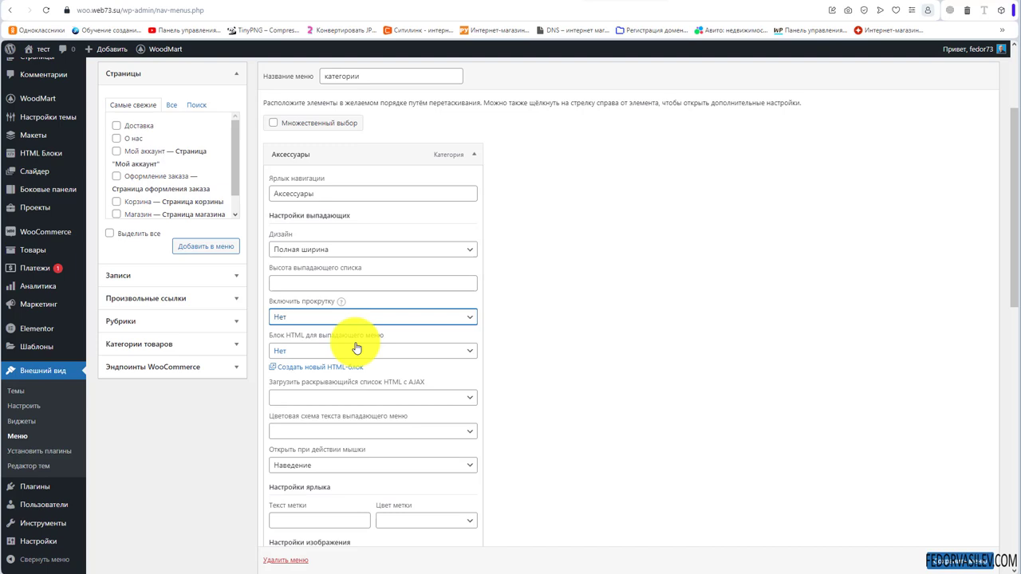
Return the dropdown design of the Аксессуары item to По умолчанию and collapse its settings
click(311, 249)
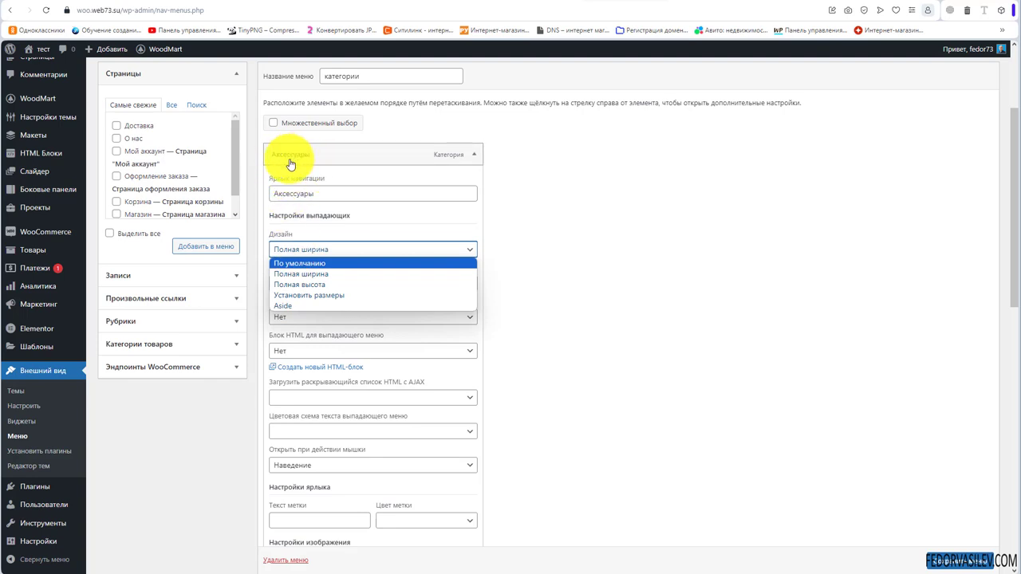
click(291, 266)
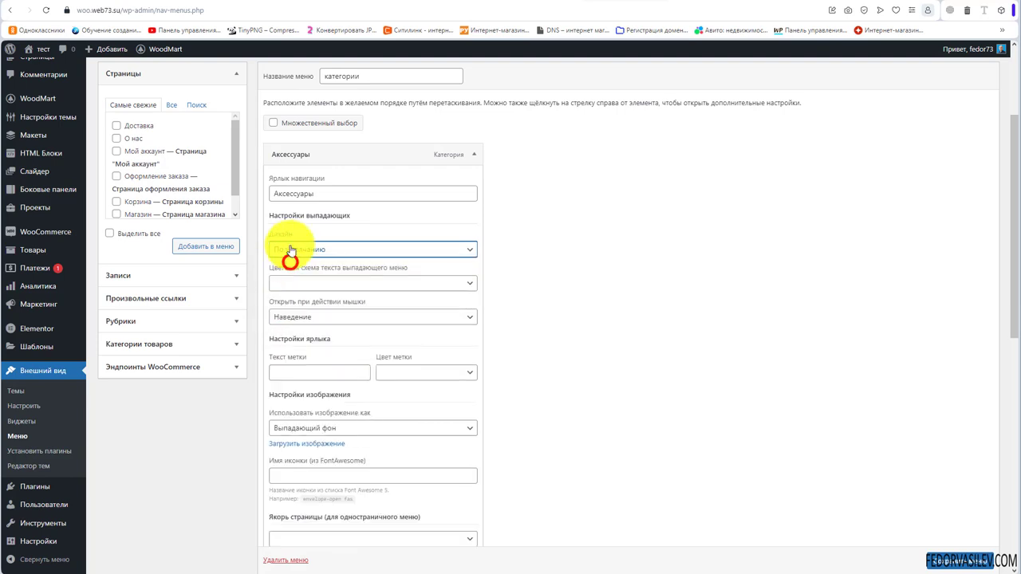
click(323, 154)
click(468, 154)
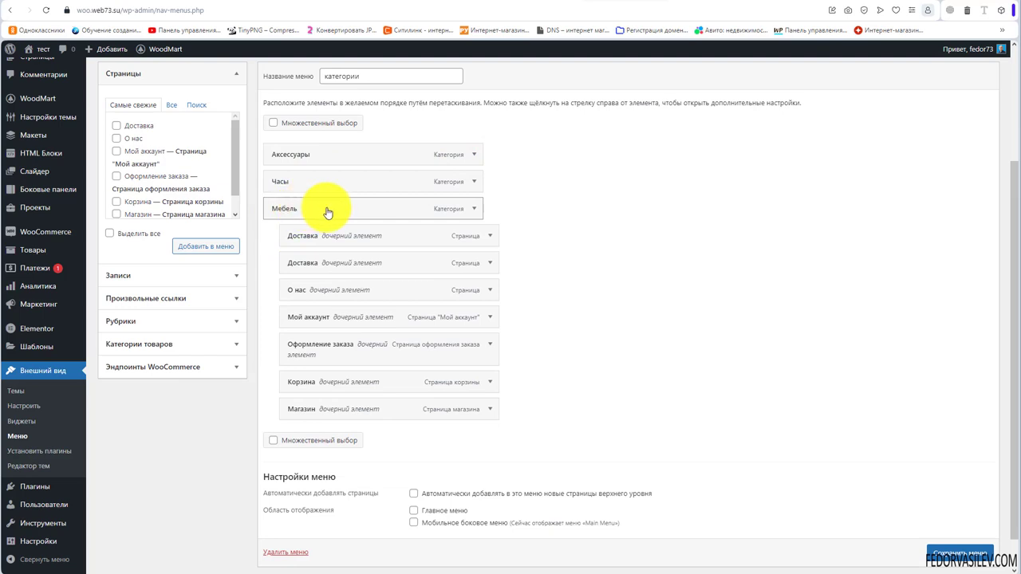
Expand the Мебель item and set the height of its Полная ширина dropdown to 900
drag(307, 237, 306, 247)
drag(283, 282, 275, 383)
click(474, 208)
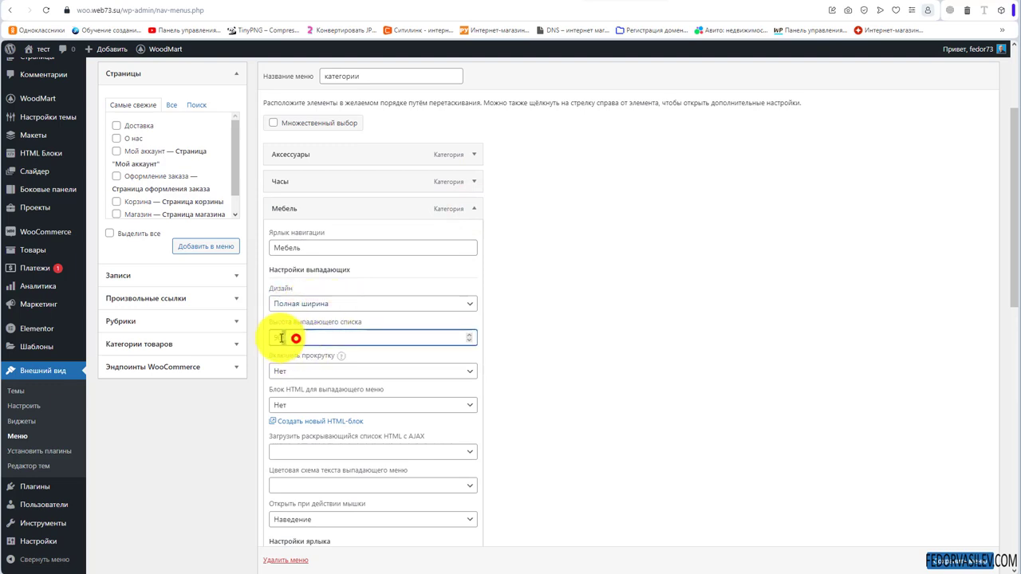
text(300)
Check the Мебель dropdown on the storefront, then return to the категории menu and collapse the item's settings
click(678, 7)
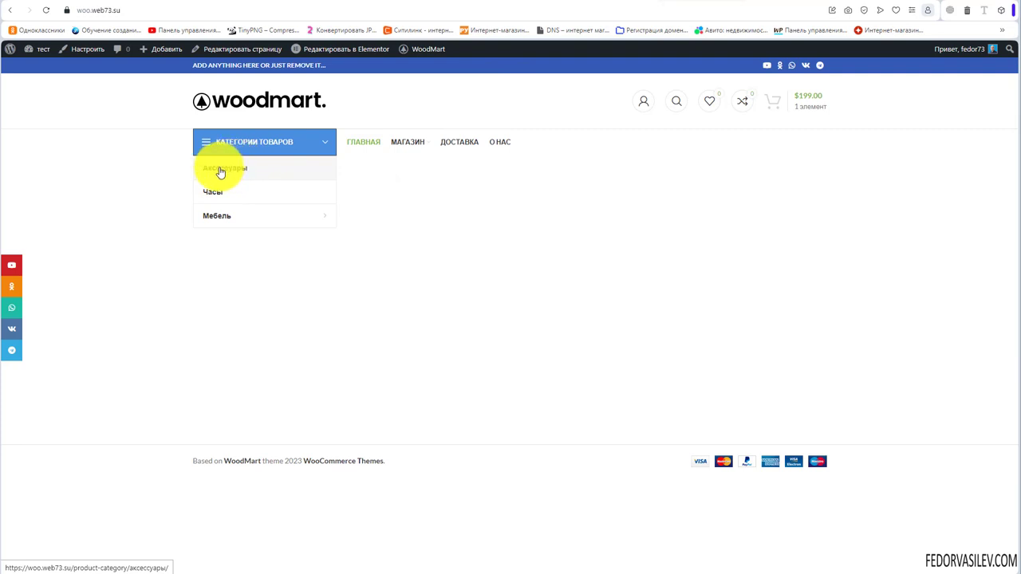
mouse_move(230, 220)
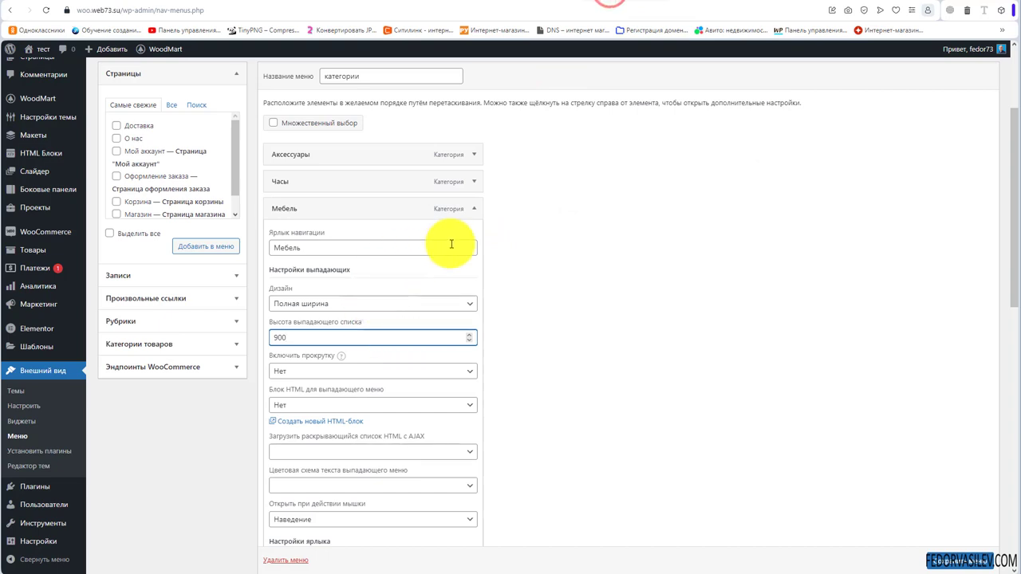
click(472, 208)
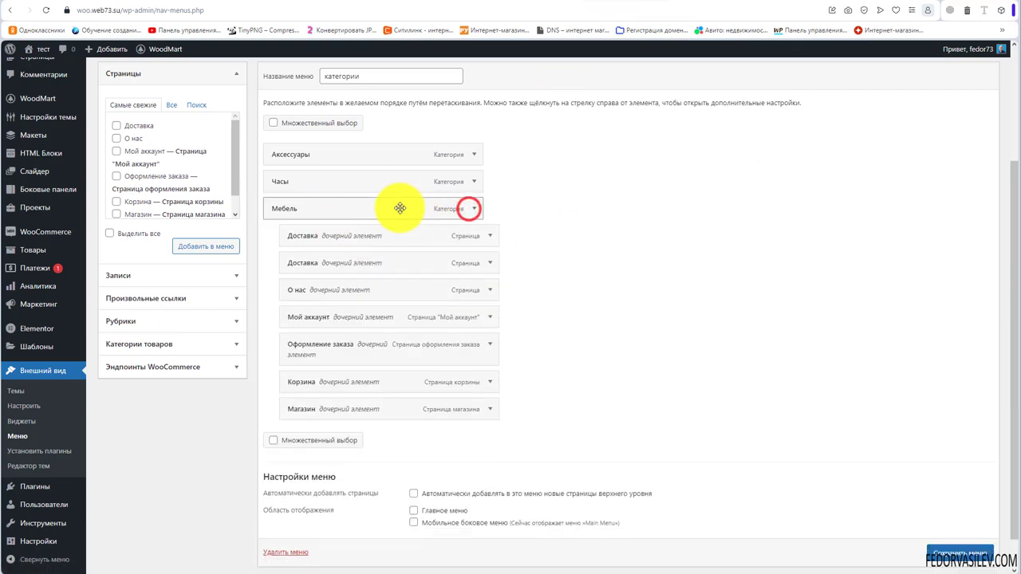
Expand the Аксессуары item and set its dropdown text colour scheme to Светлый, keeping the По умолчанию design
click(471, 155)
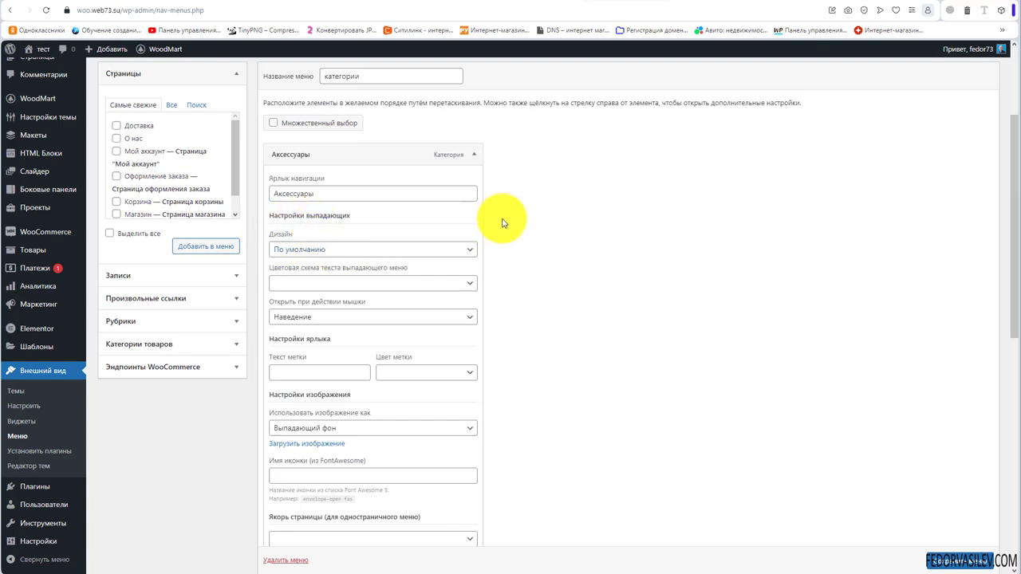
scroll(550, 212, down, 1)
scroll(514, 229, up, 1)
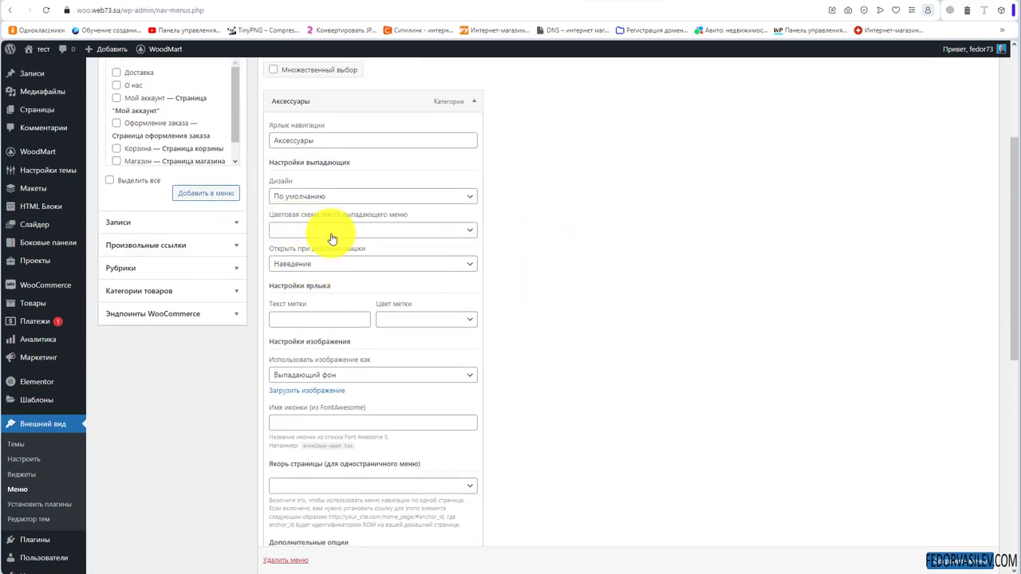
click(324, 199)
click(321, 194)
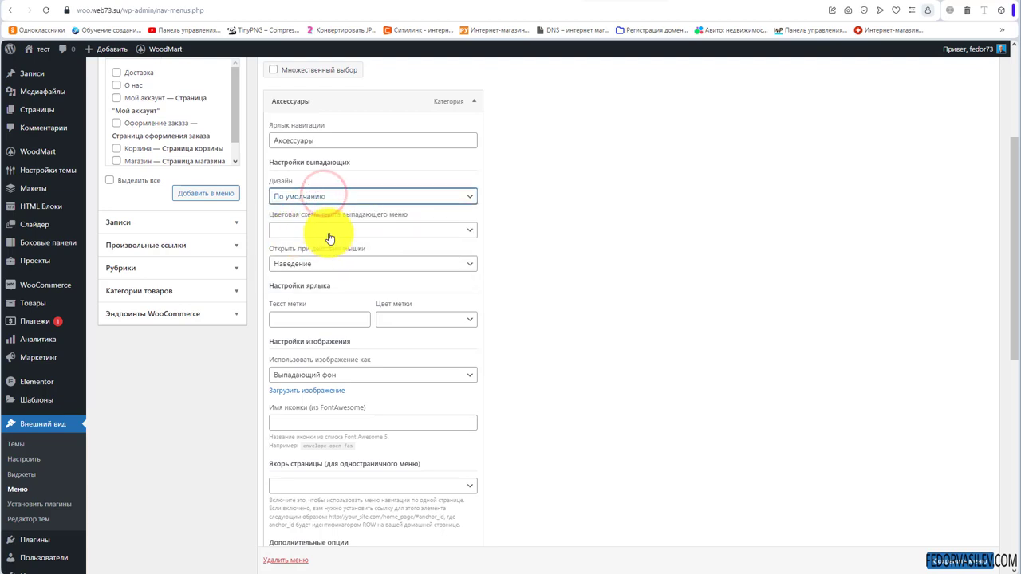
click(328, 232)
click(316, 253)
click(311, 232)
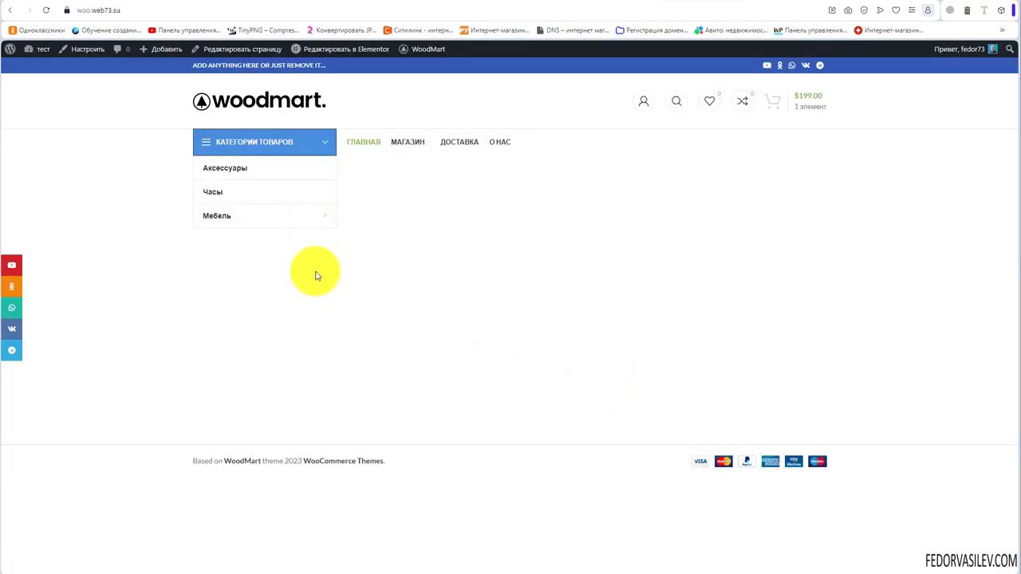
Compare the category dropdowns on the storefront and return to the категории menu structure
mouse_move(288, 227)
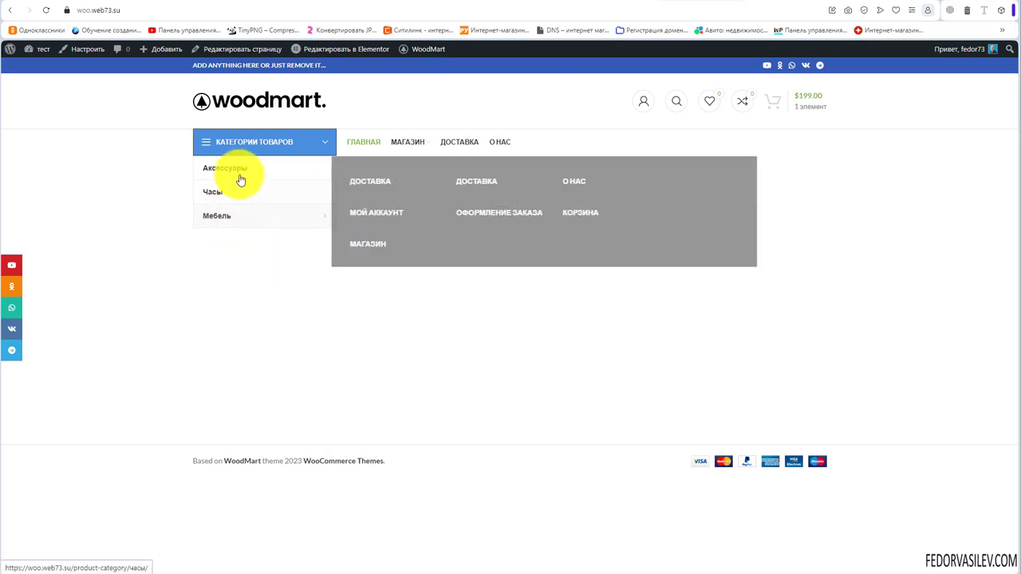
mouse_move(317, 221)
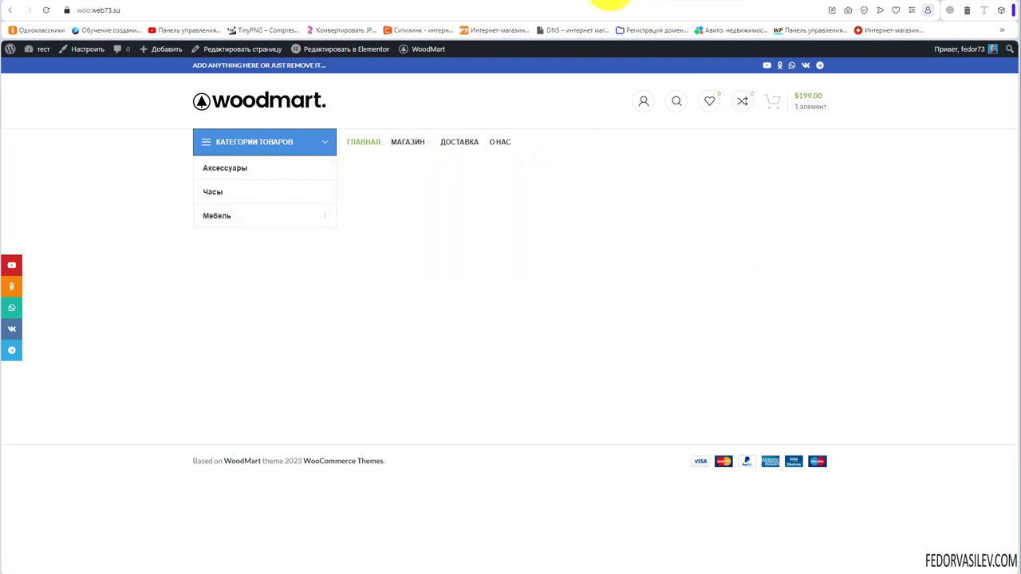
click(618, 2)
Reset the dropdown text colour scheme of the Аксессуары item to the empty option
click(474, 261)
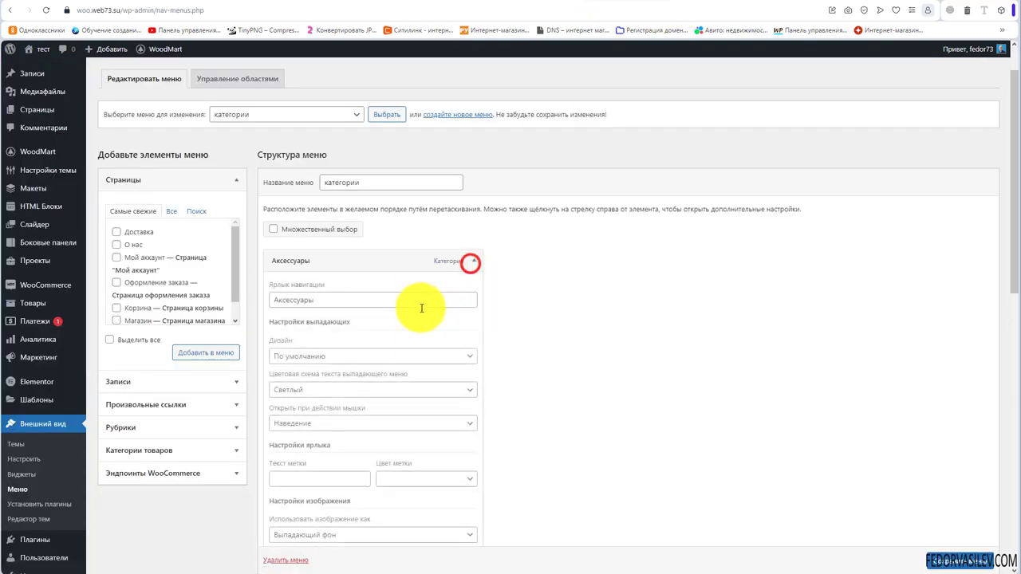
scroll(312, 333, down, 1)
click(315, 334)
click(297, 342)
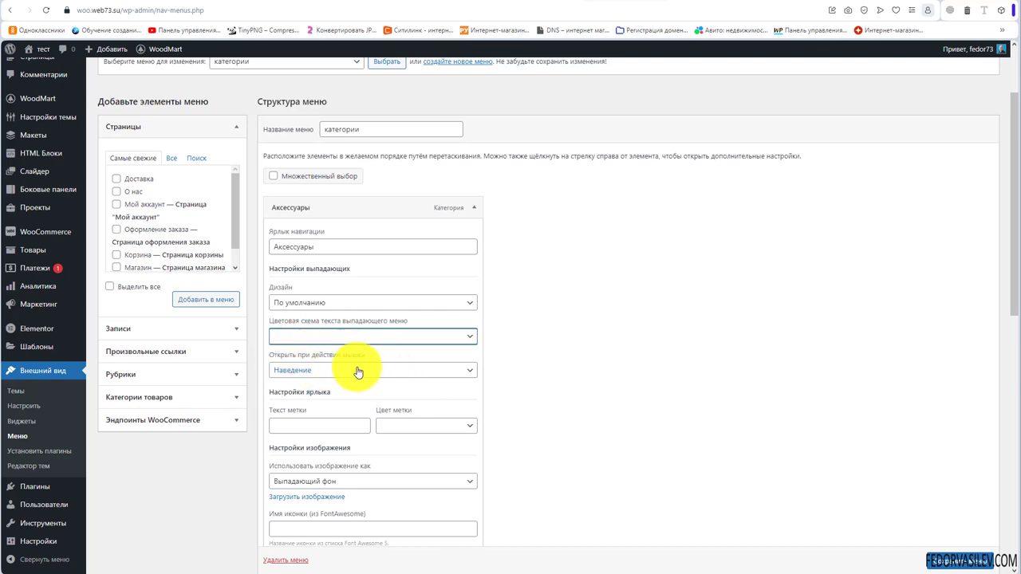
Set the mouse action that opens the Аксессуары dropdown to Клик
click(298, 372)
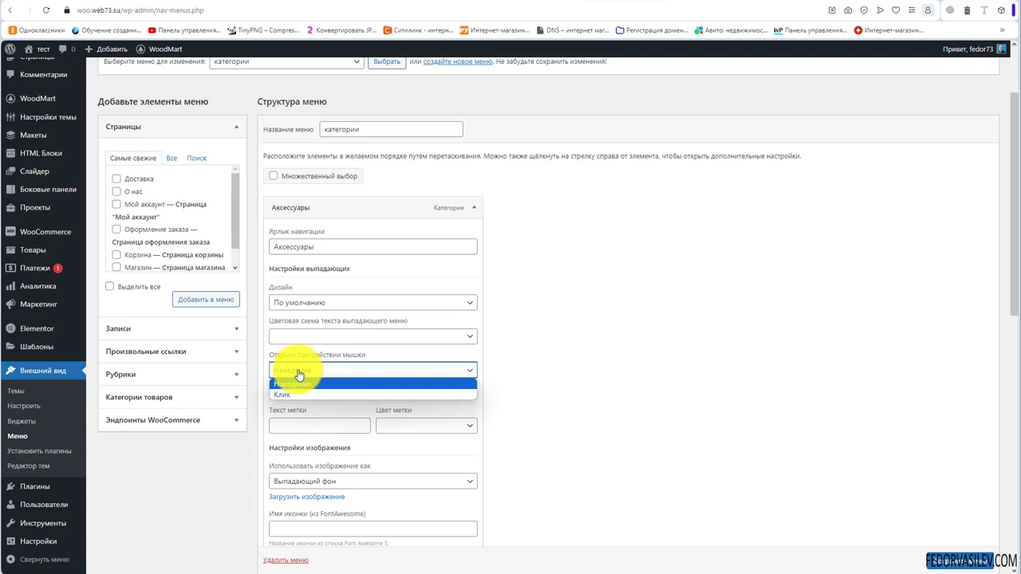
click(289, 384)
click(287, 368)
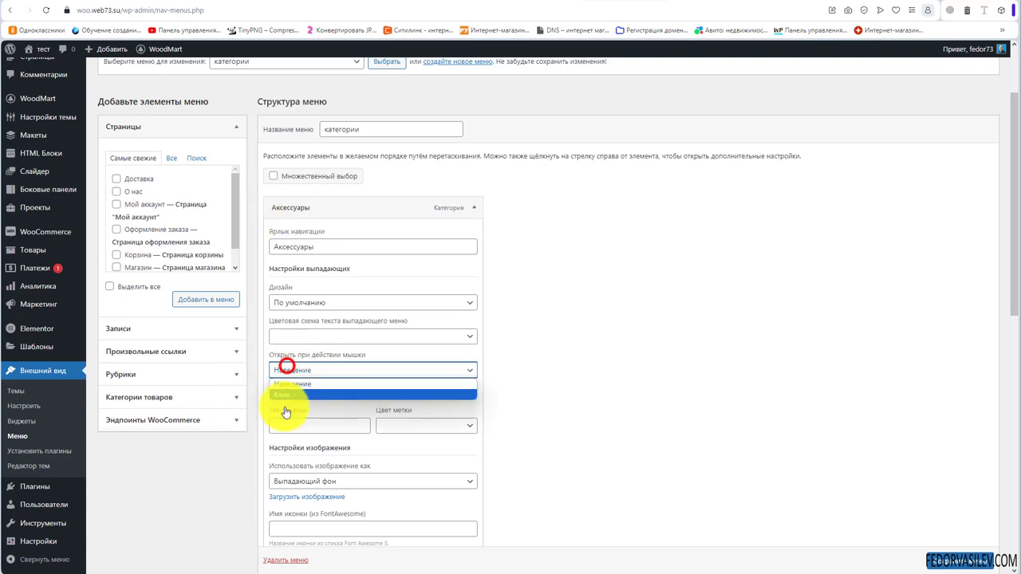
click(287, 394)
scroll(335, 372, down, 3)
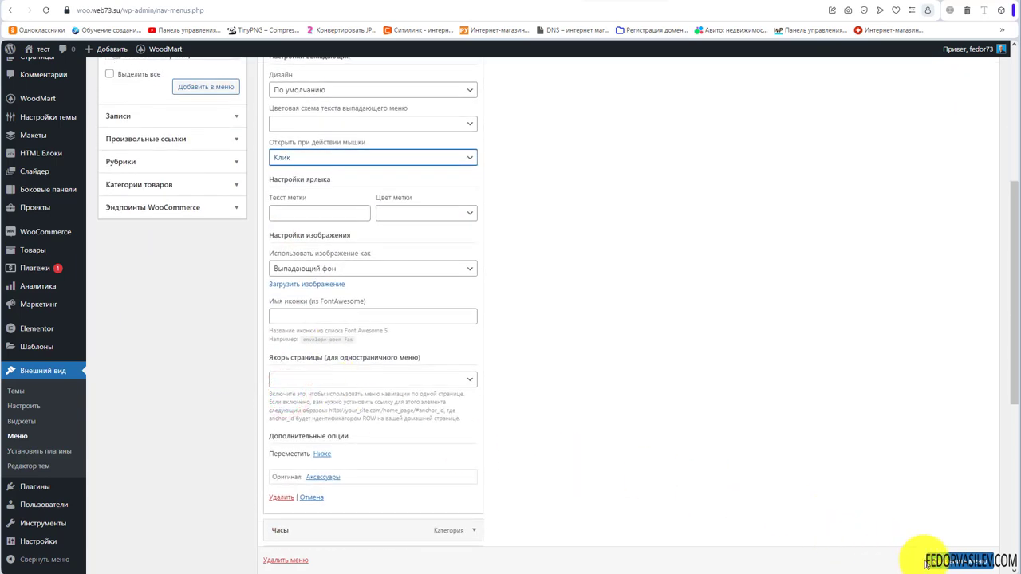
Save the категории menu and check the Аксессуары item on the storefront
click(926, 564)
click(683, 7)
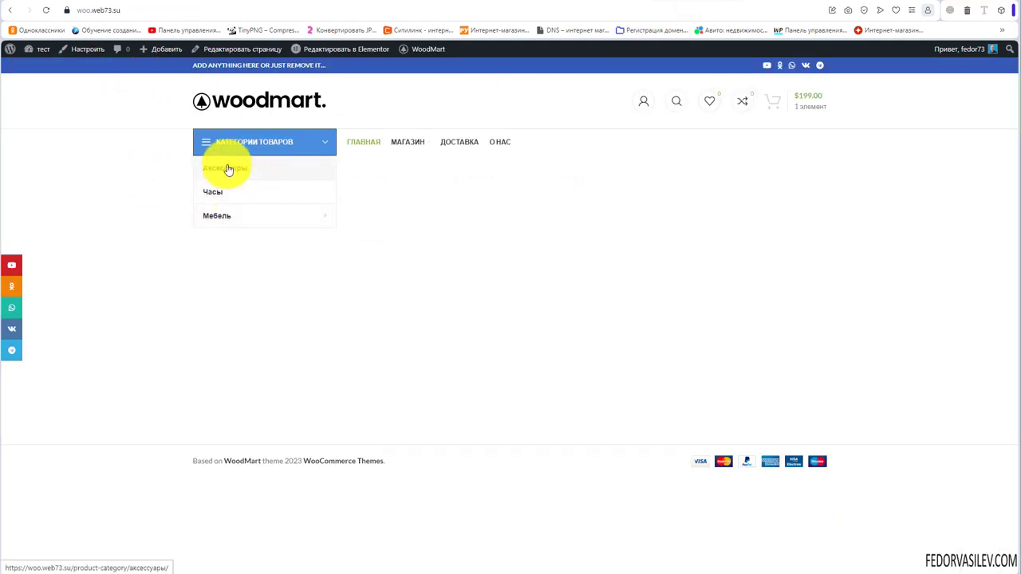
click(582, 6)
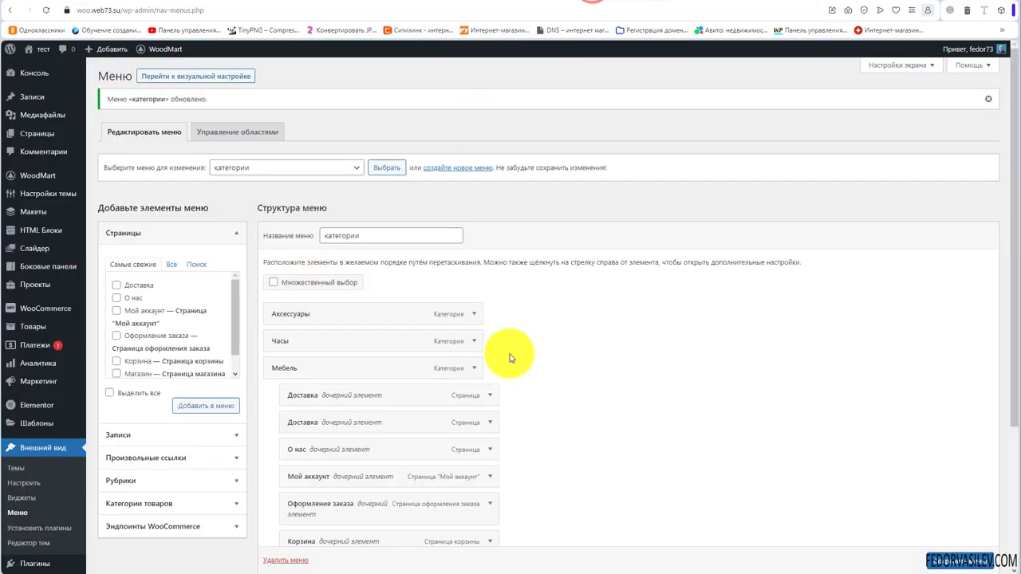
Set the Мебель item's dropdown design to По умолчанию with opening on Наведение, and save the категории menu
scroll(511, 357, down, 1)
click(473, 263)
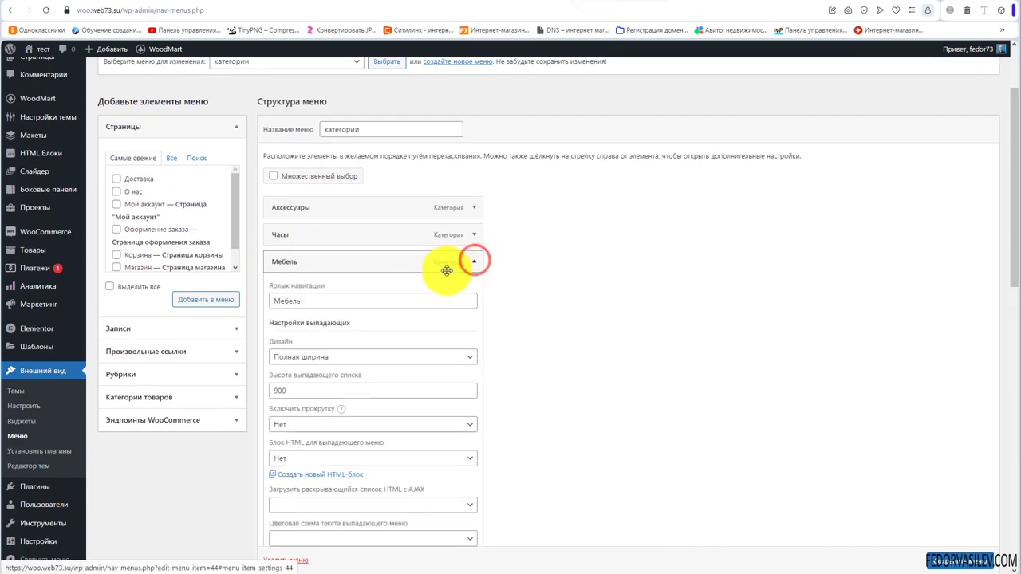
scroll(446, 271, down, 2)
click(455, 197)
click(312, 207)
click(311, 265)
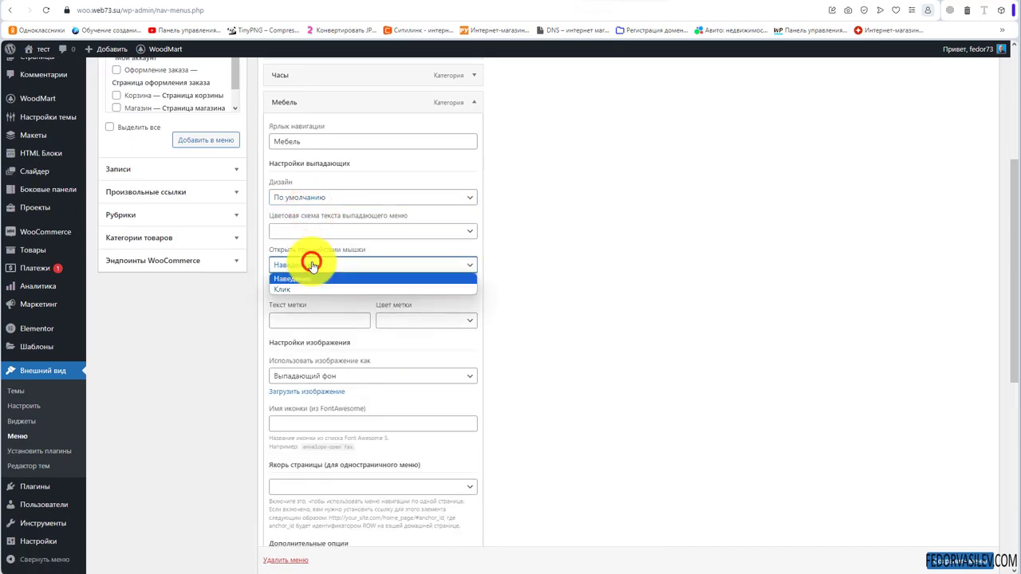
click(296, 280)
scroll(299, 279, down, 4)
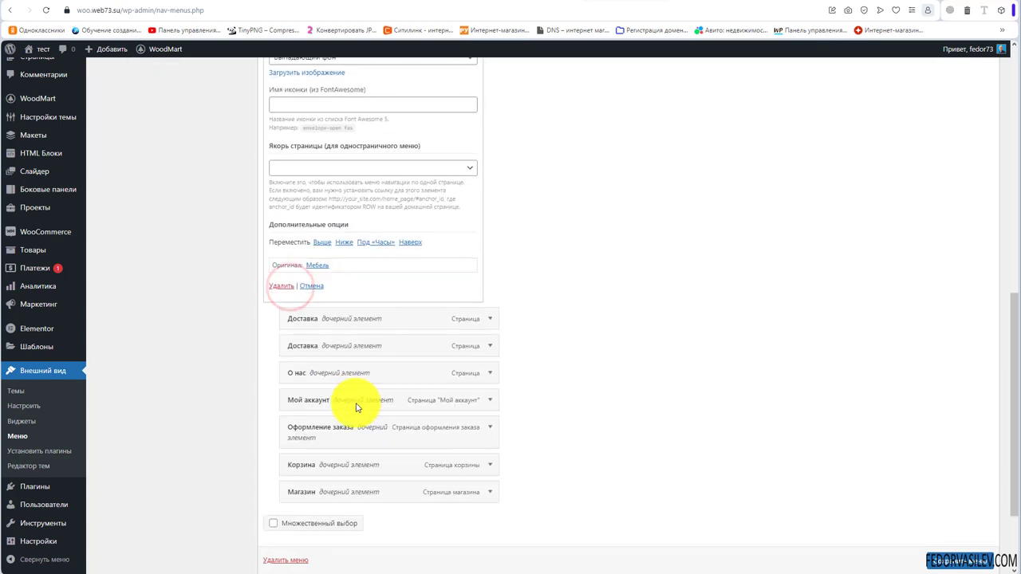
click(951, 559)
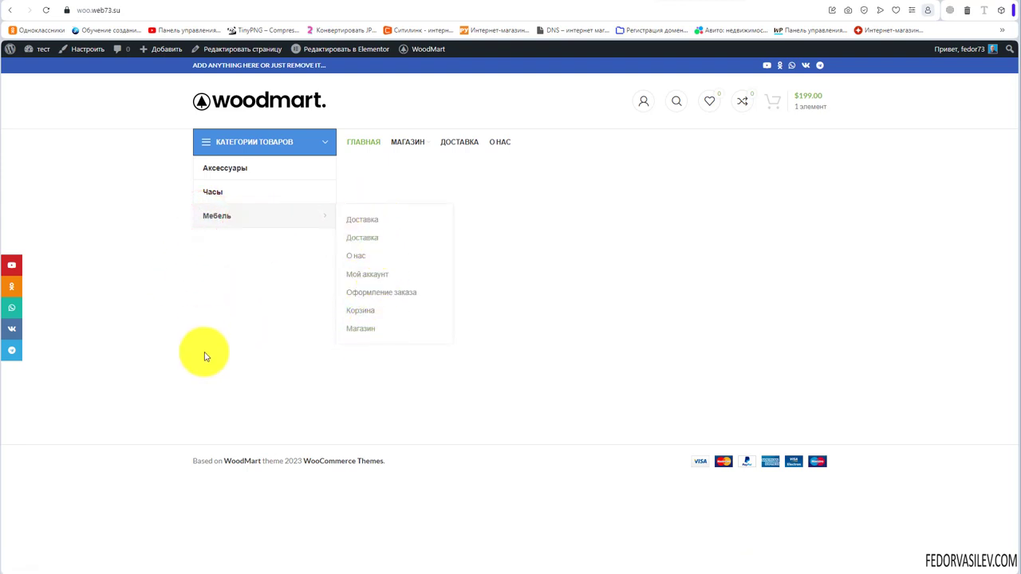
Check the Мебель submenu on the storefront, then collapse the Мебель settings in the menu structure
click(232, 292)
click(262, 220)
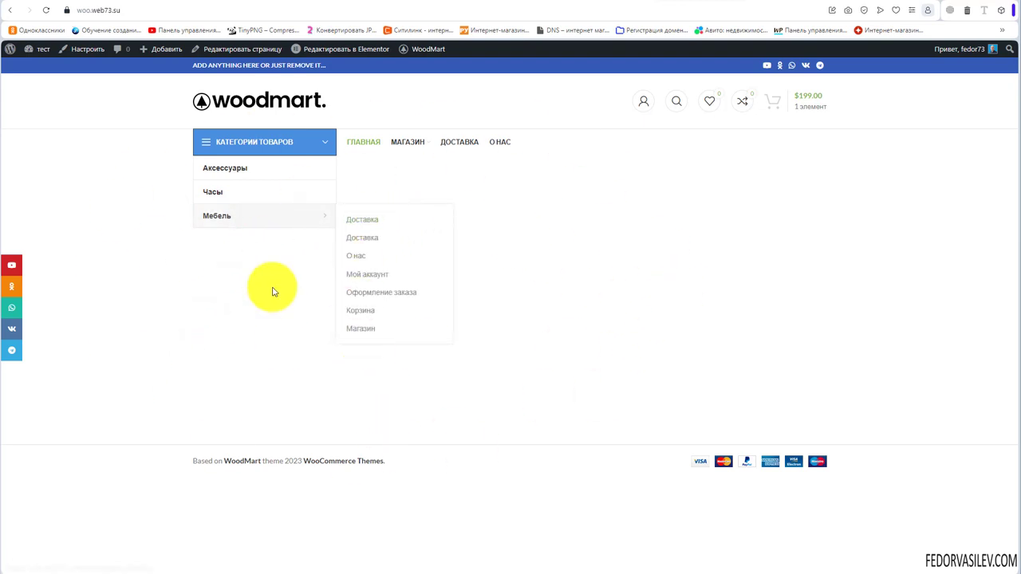
click(259, 256)
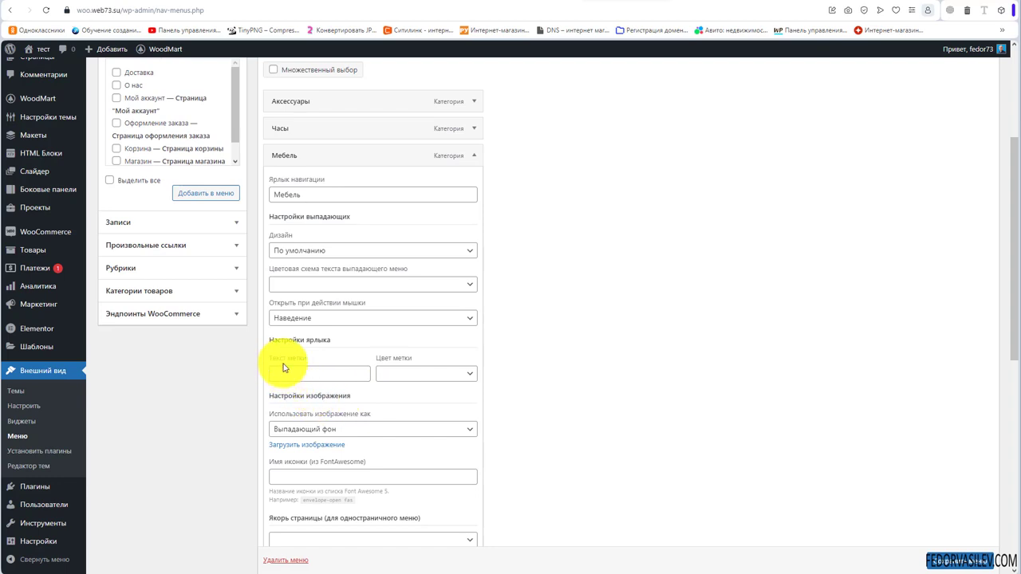
scroll(435, 367, up, 2)
click(474, 317)
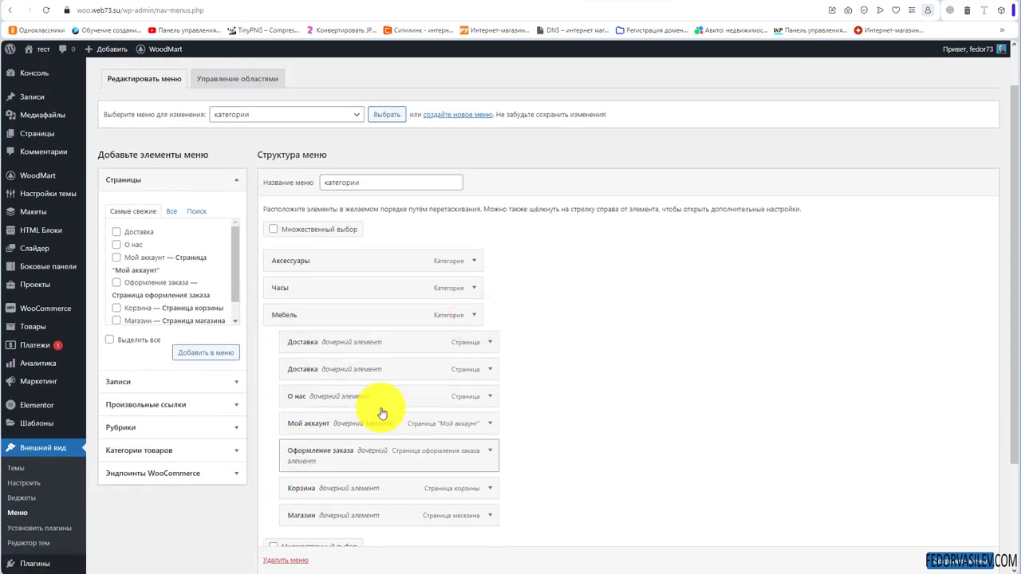
Set the mouse action that opens the Аксессуары item's dropdown to Наведение
click(473, 262)
scroll(427, 283, down, 2)
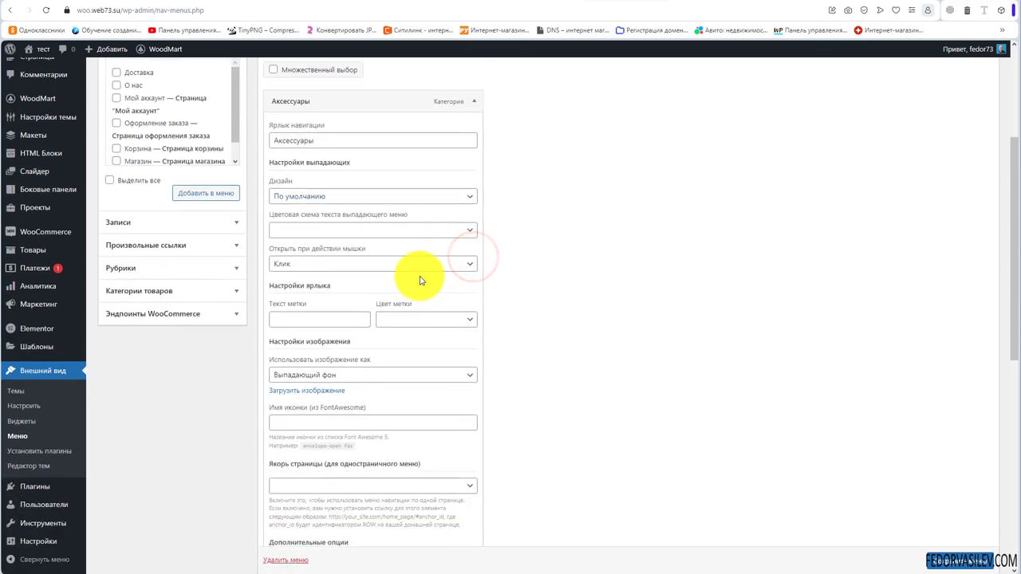
click(401, 295)
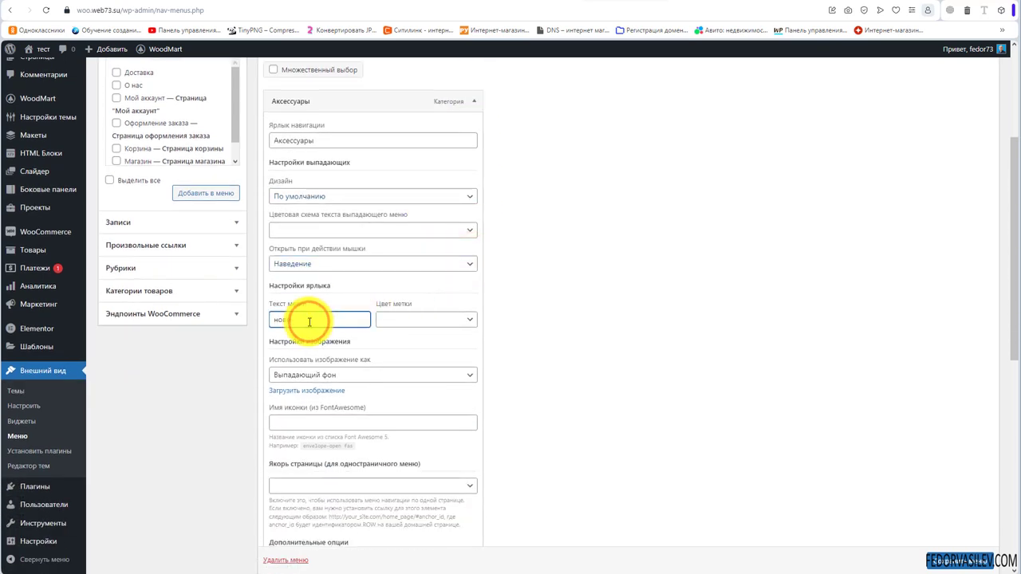
Give the Аксессуары item the label text новинка in Красный, and save the категории menu
click(394, 322)
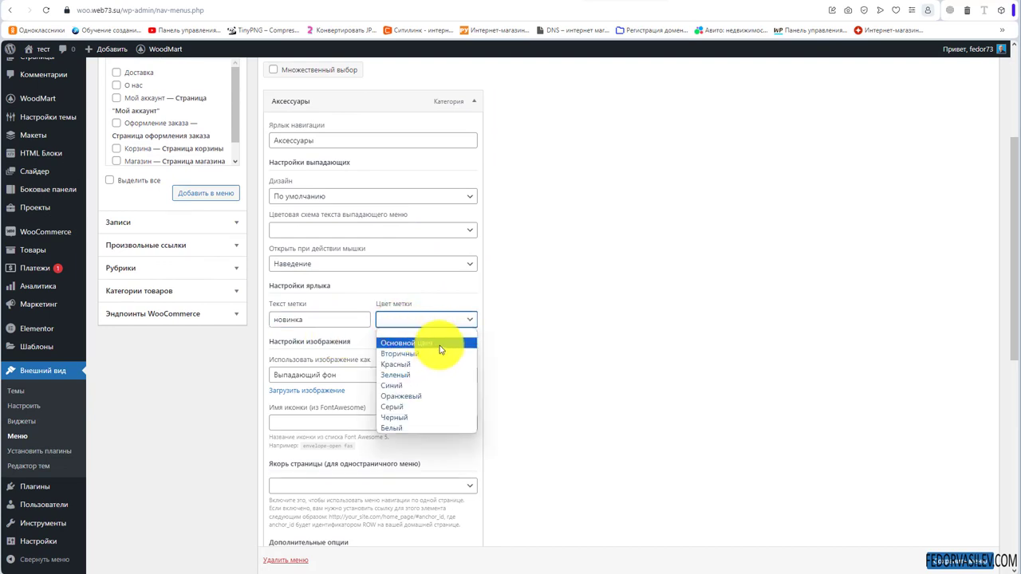
click(439, 345)
click(415, 317)
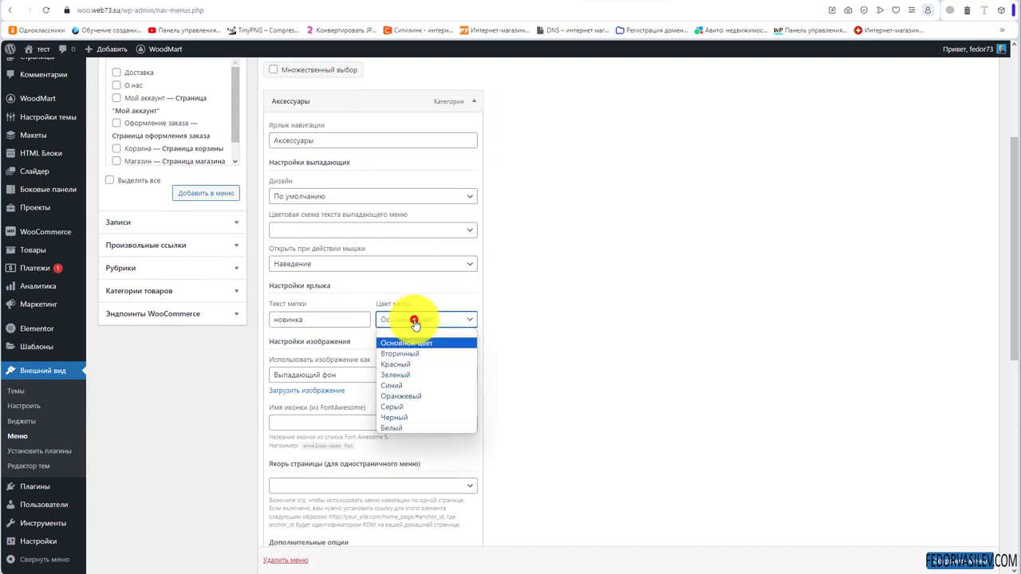
click(407, 363)
scroll(376, 387, down, 10)
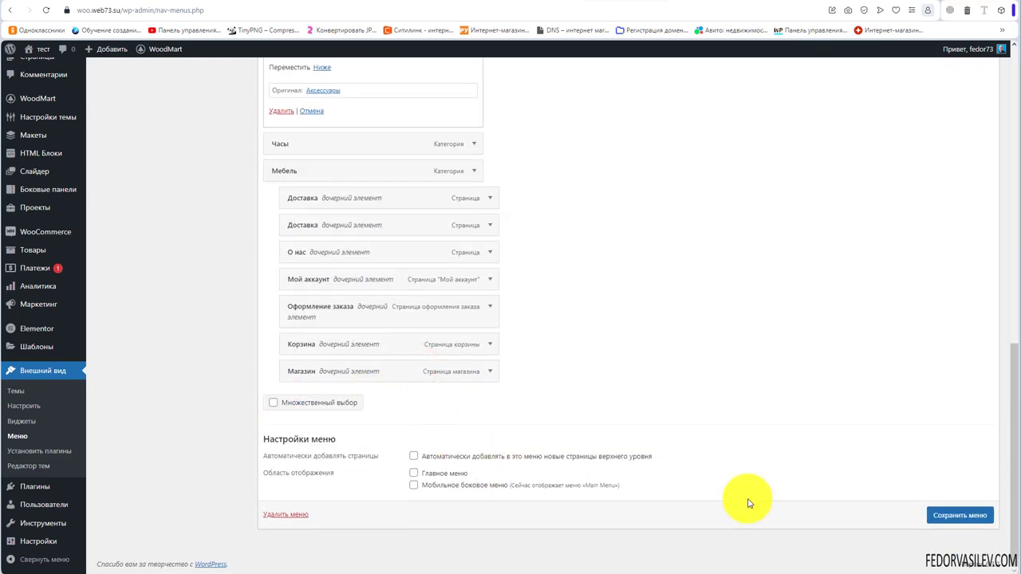
click(942, 517)
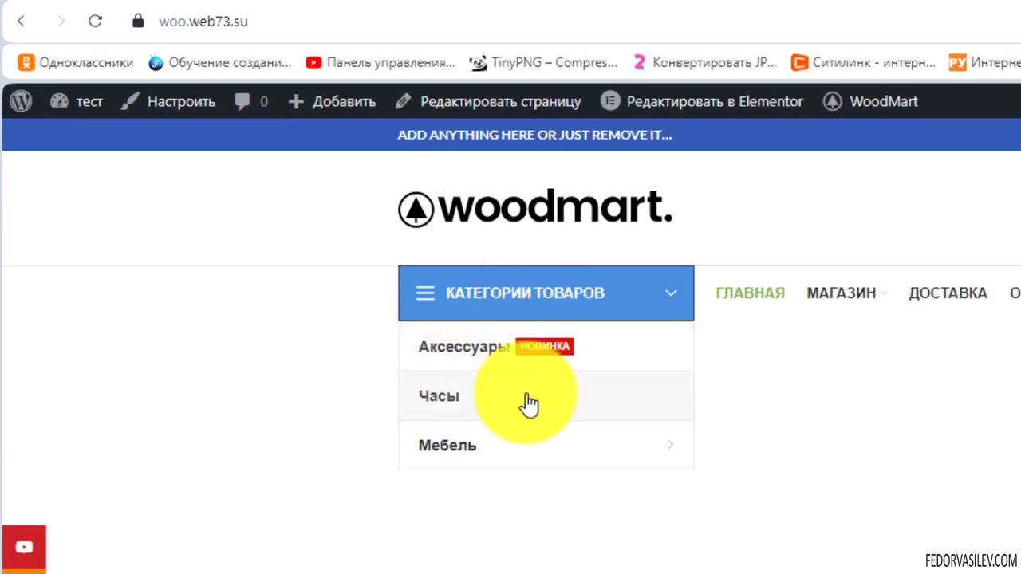
Check the Аксессуары label on the storefront in the desktop category list and the mobile side menu
mouse_move(518, 447)
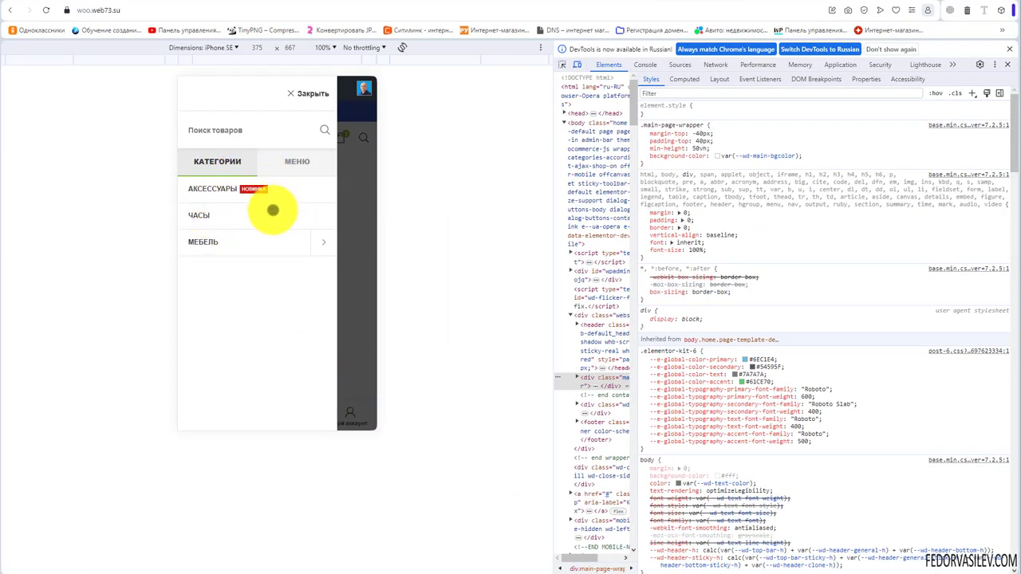
click(311, 165)
click(220, 165)
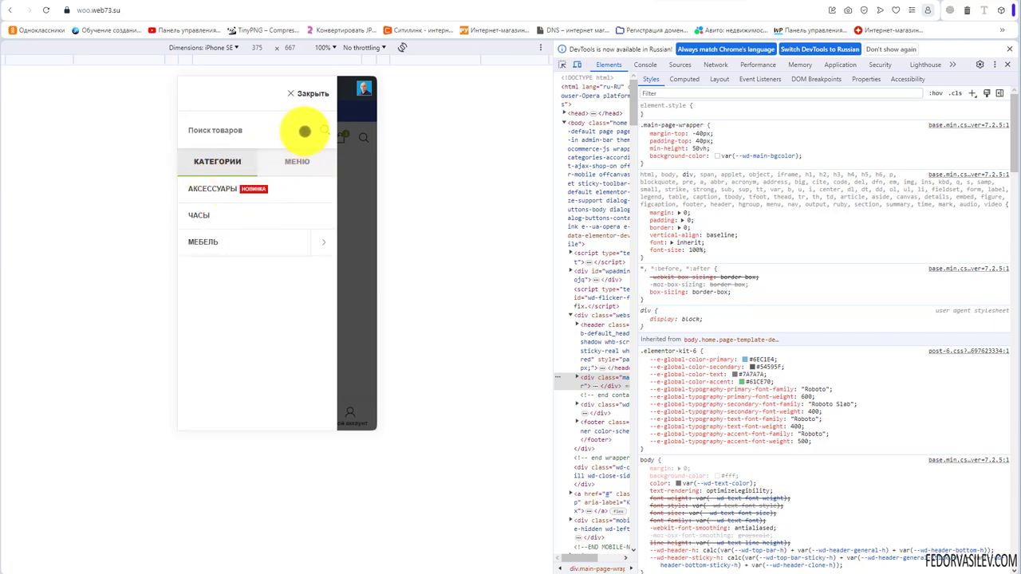
click(300, 92)
click(206, 139)
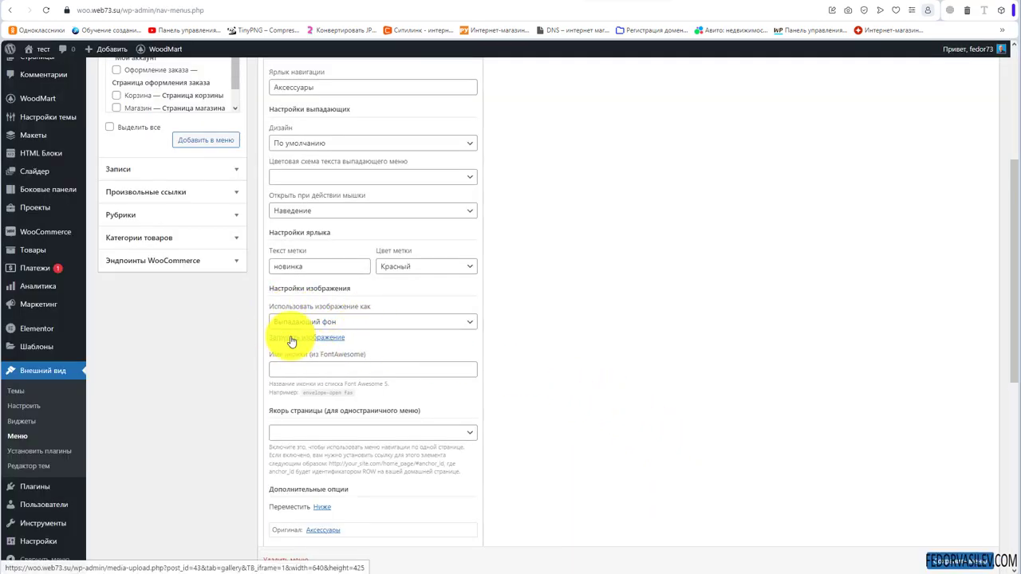
Set the Аксессуары item's image usage to Значок пункта меню
click(290, 337)
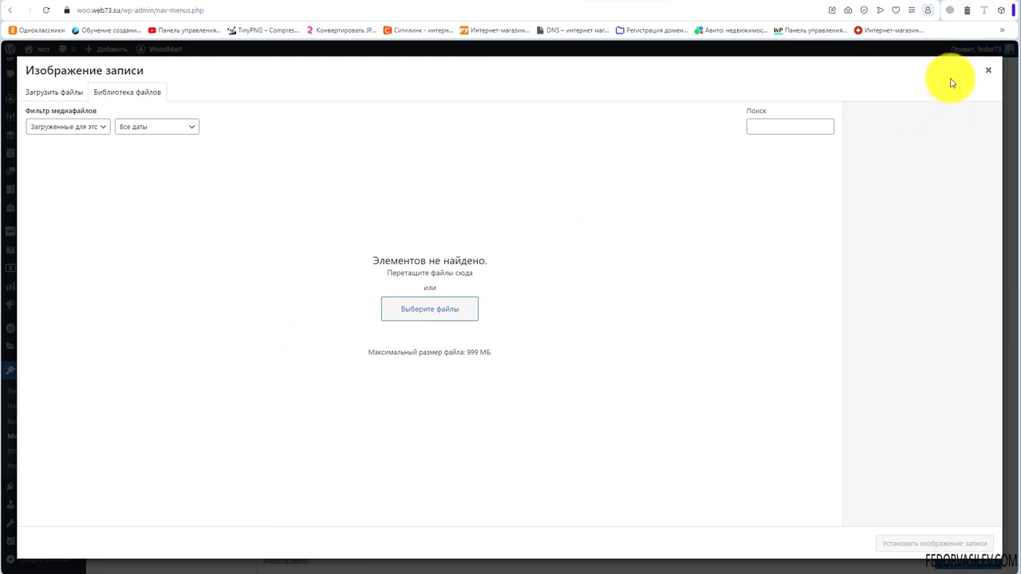
click(985, 73)
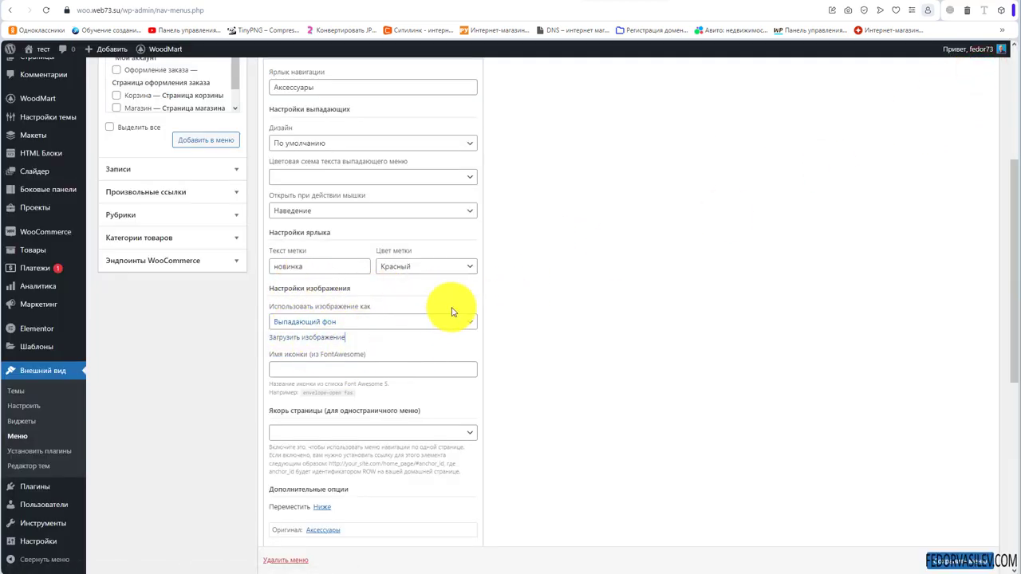
click(316, 328)
click(298, 350)
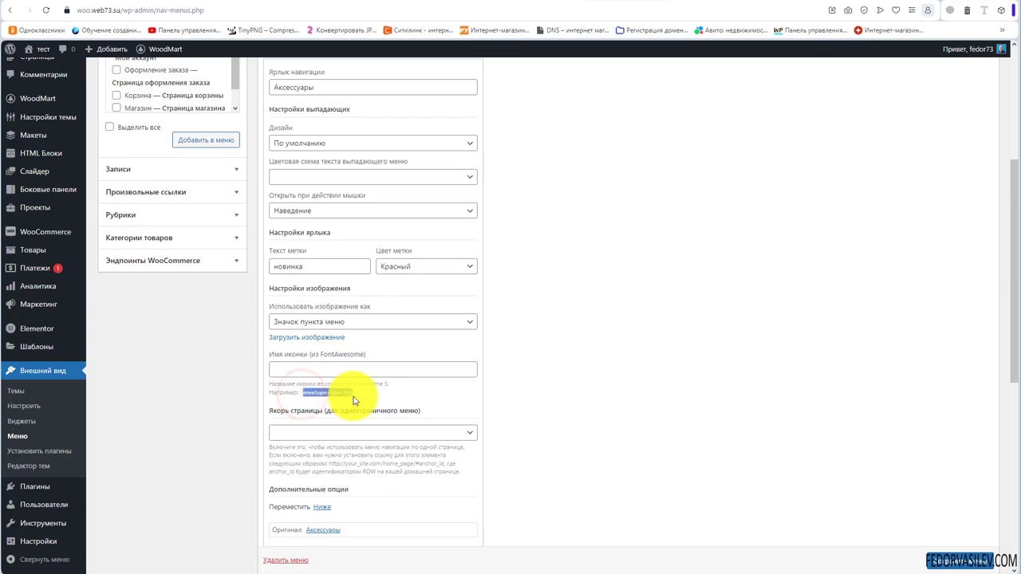
click(326, 372)
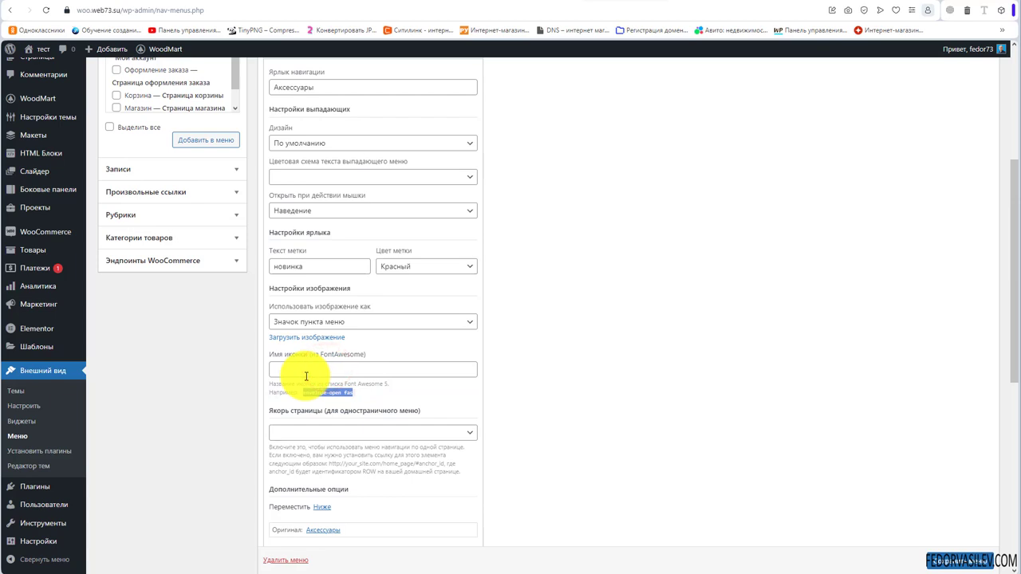
Assign the panda photo from the media library's Изображения to the Аксессуары item, and save the menu
click(282, 338)
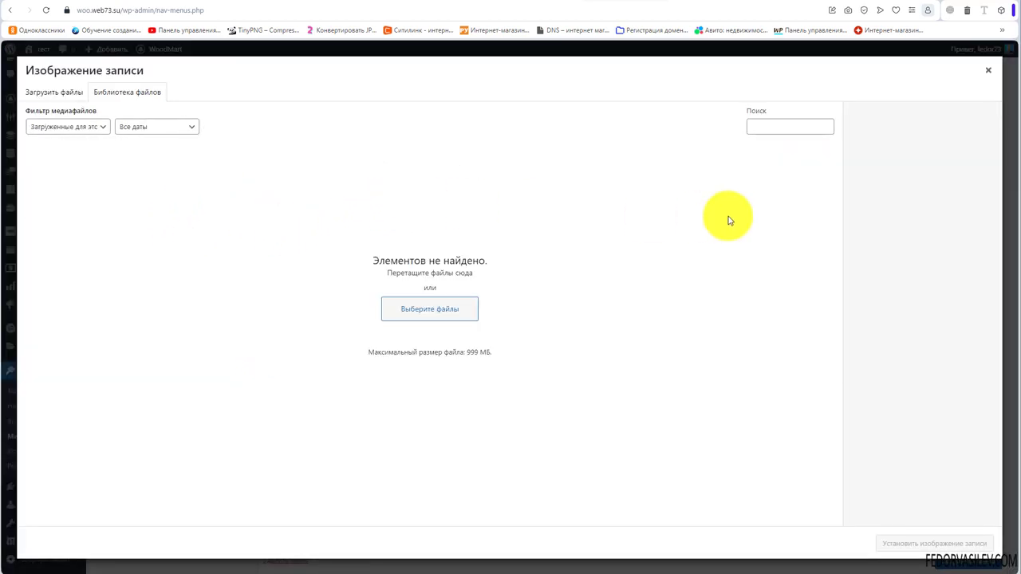
click(70, 94)
click(80, 127)
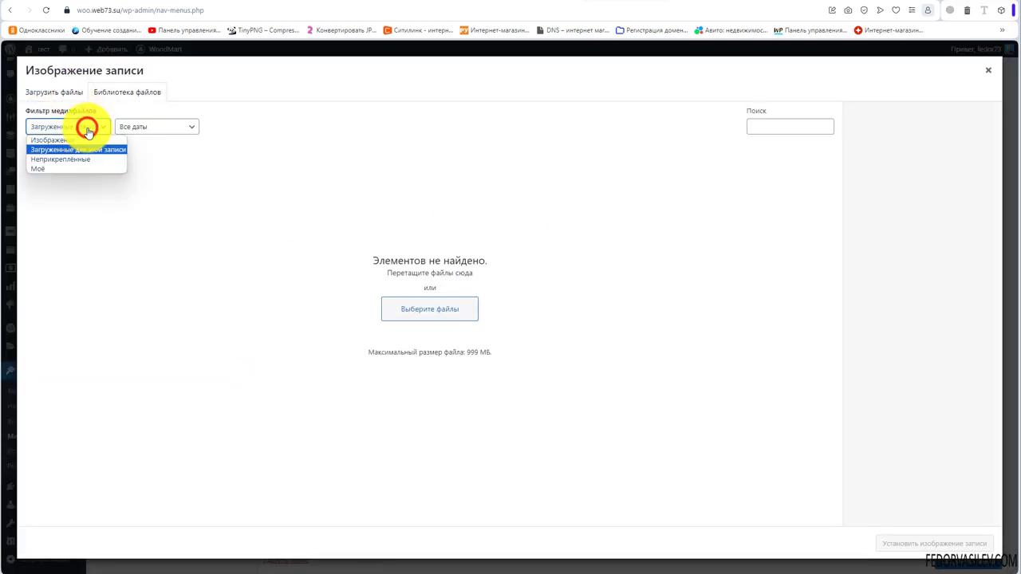
click(81, 143)
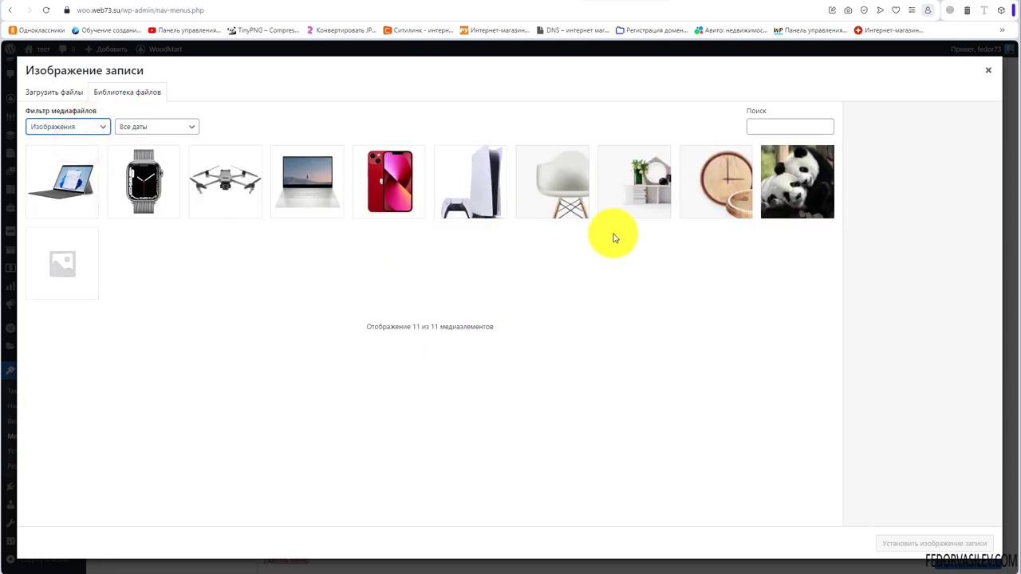
click(787, 182)
click(911, 545)
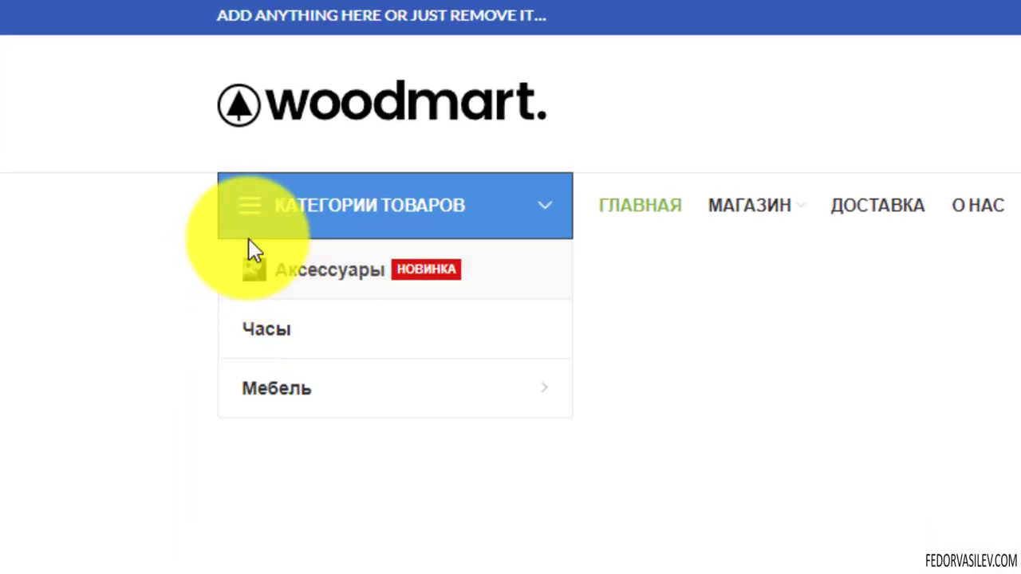
Check the Аксессуары icon and the Мебель submenu on the storefront, then return to the menu editor
mouse_move(241, 378)
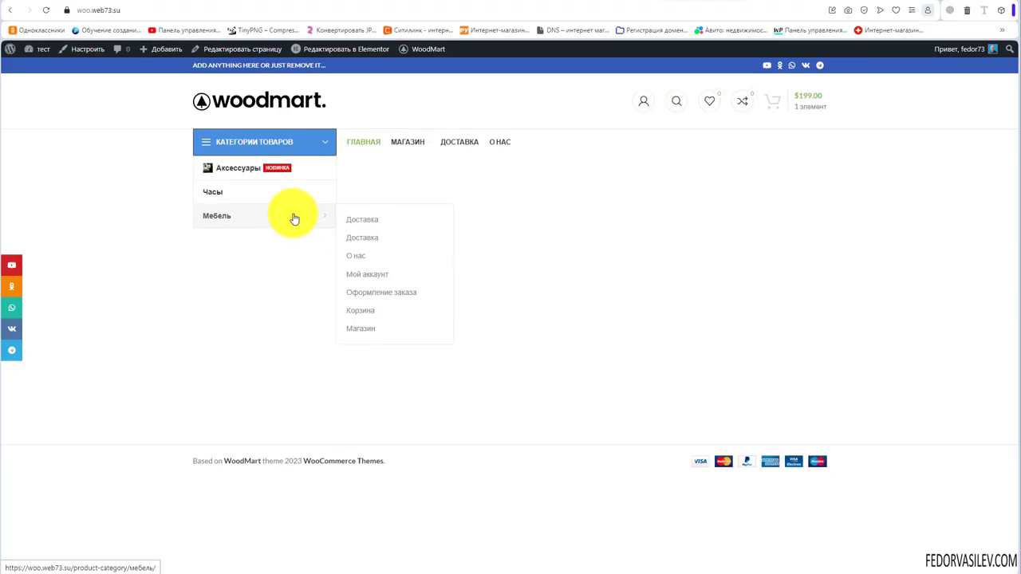
mouse_move(395, 140)
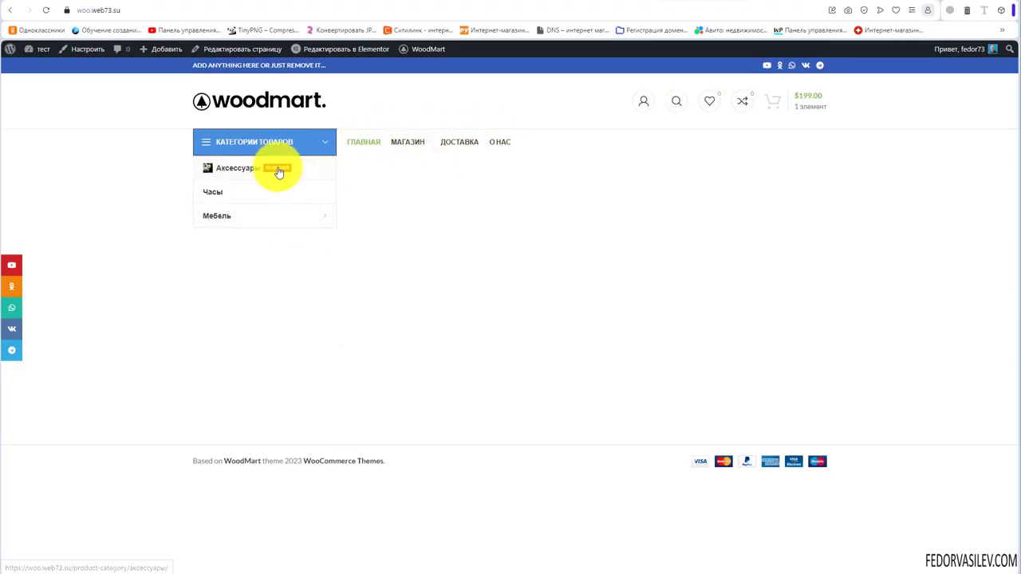
key(ctrl+Tab)
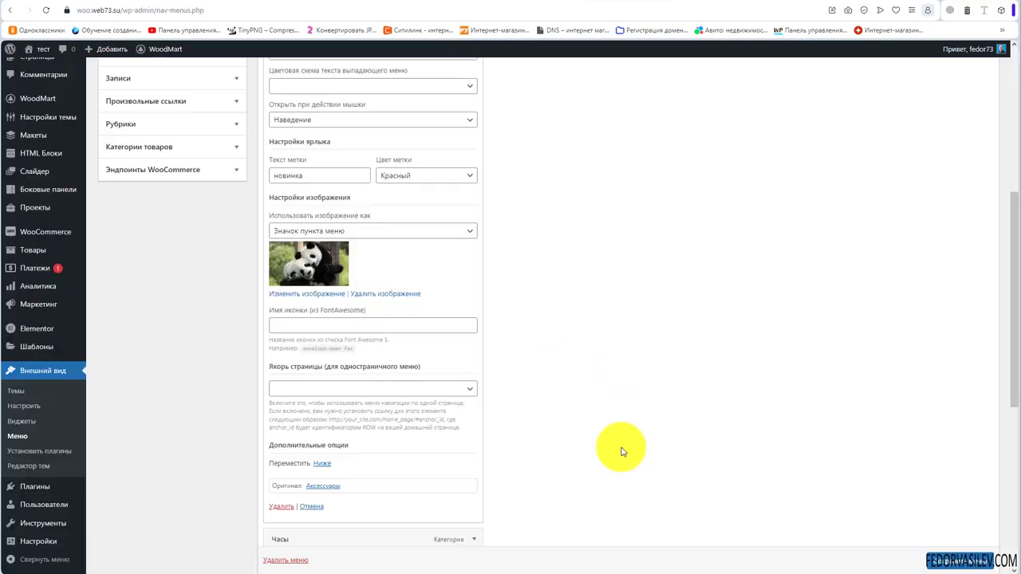
Try the Включить option for the Аксессуары item's page anchor, then reset it to blank
drag(426, 367, 307, 368)
click(307, 367)
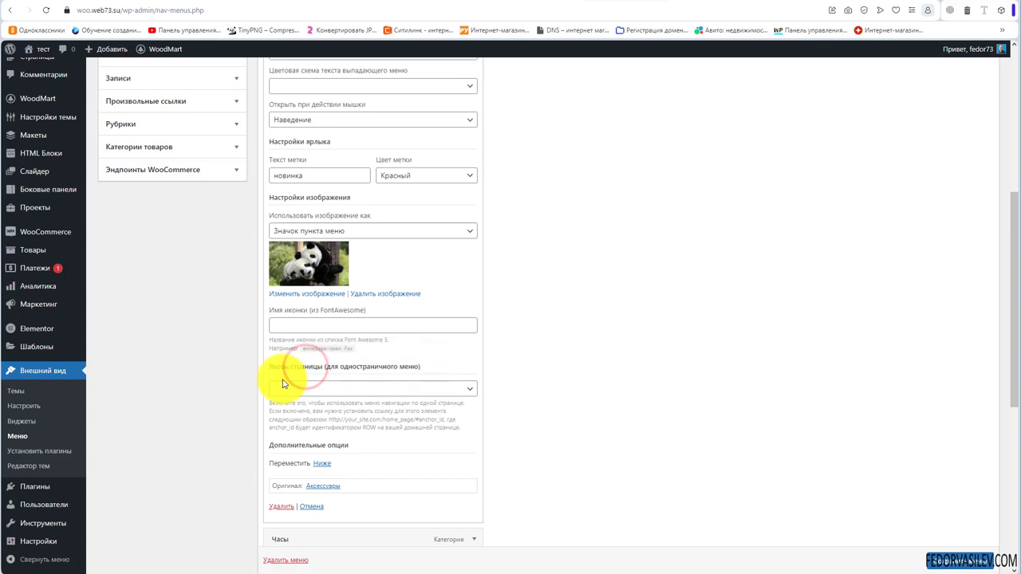
click(289, 389)
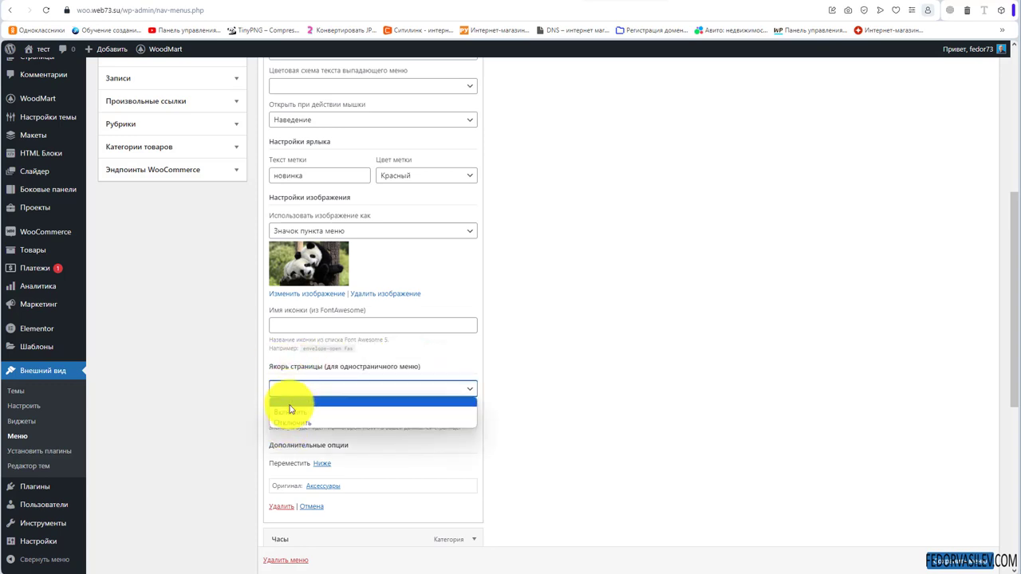
click(288, 412)
click(295, 389)
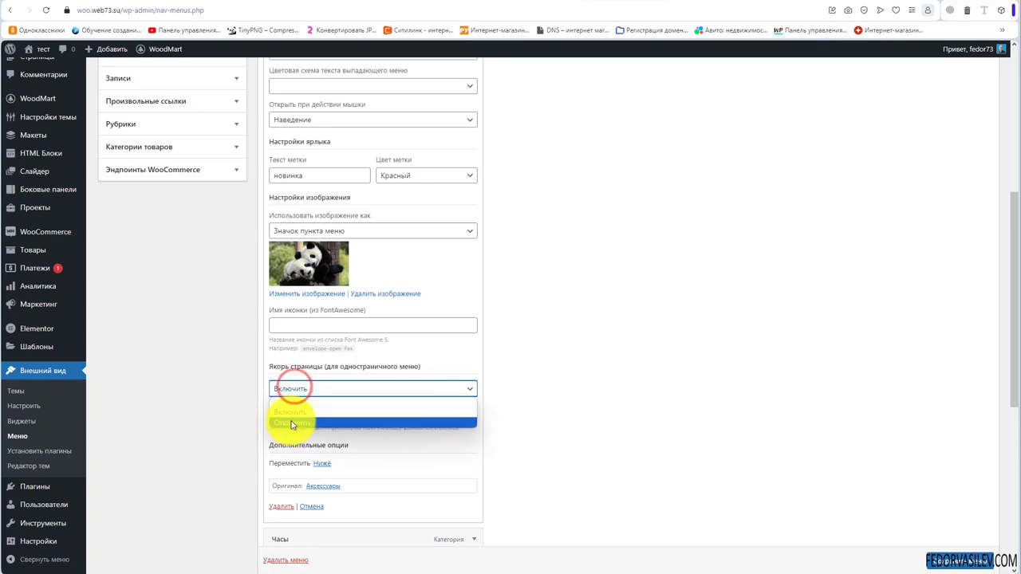
click(289, 404)
Collapse the Аксессуары settings and switch to editing Main Menu, leaving the page without saving
scroll(360, 396, down, 2)
scroll(359, 397, up, 5)
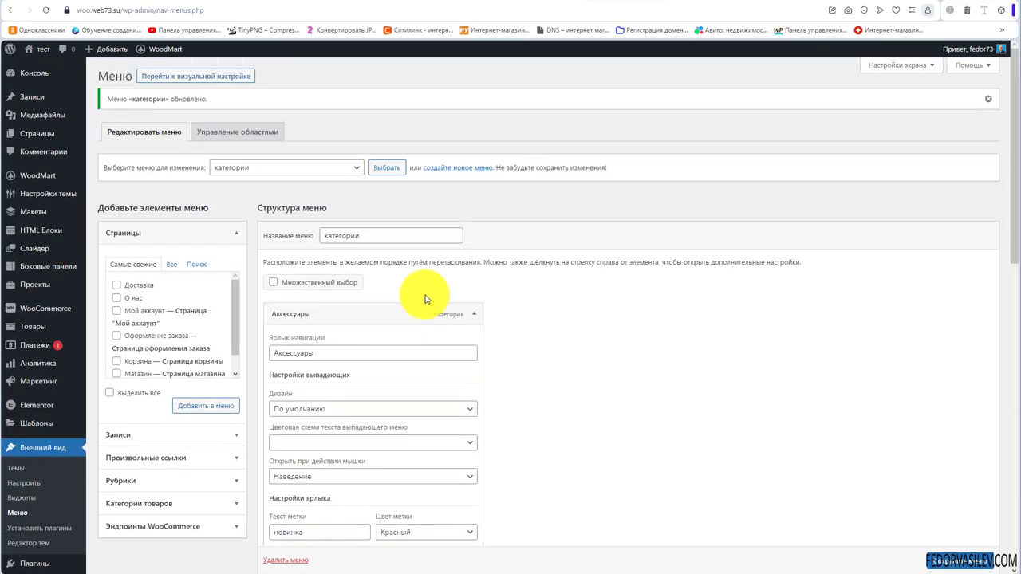
click(474, 313)
click(357, 168)
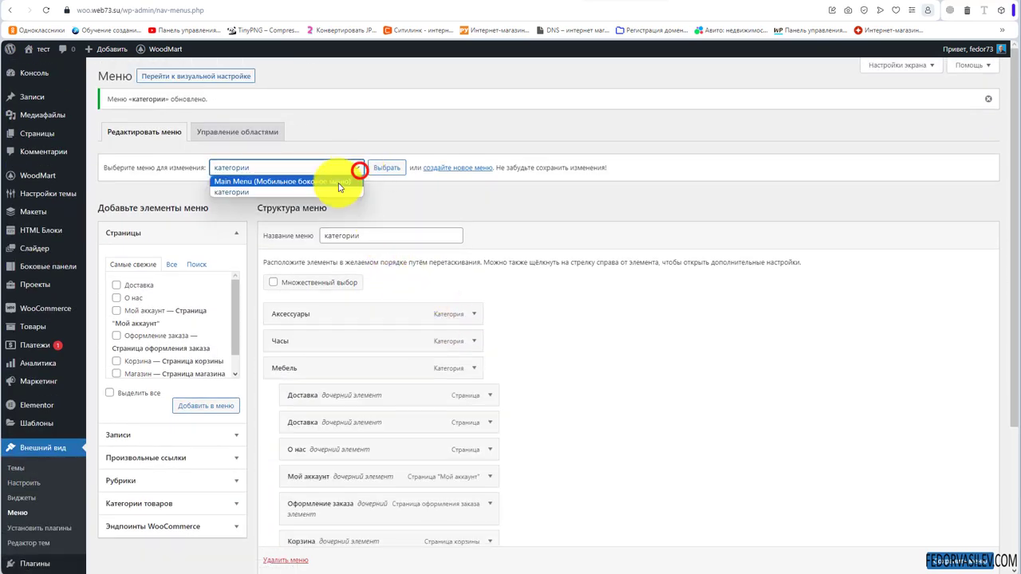
click(335, 183)
click(381, 169)
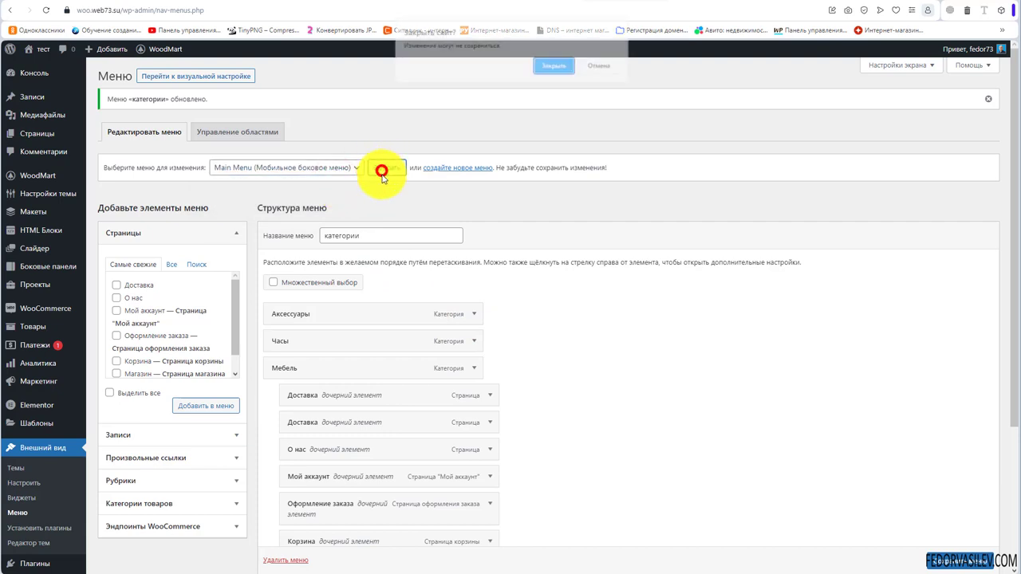
click(553, 64)
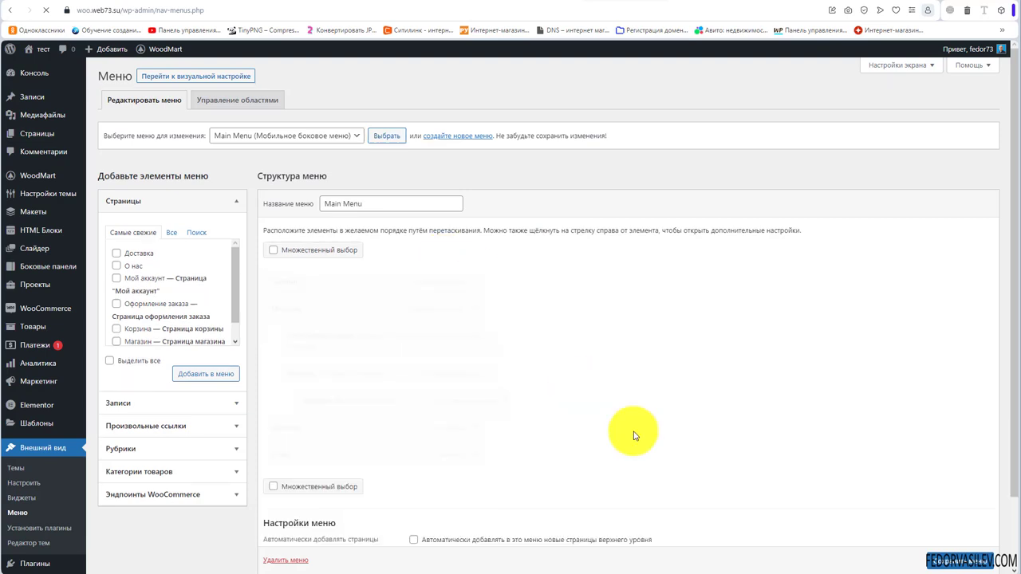
Give the Магазин item in Main Menu the label text товары in Зеленый, and save the menu
click(474, 308)
scroll(431, 343, down, 3)
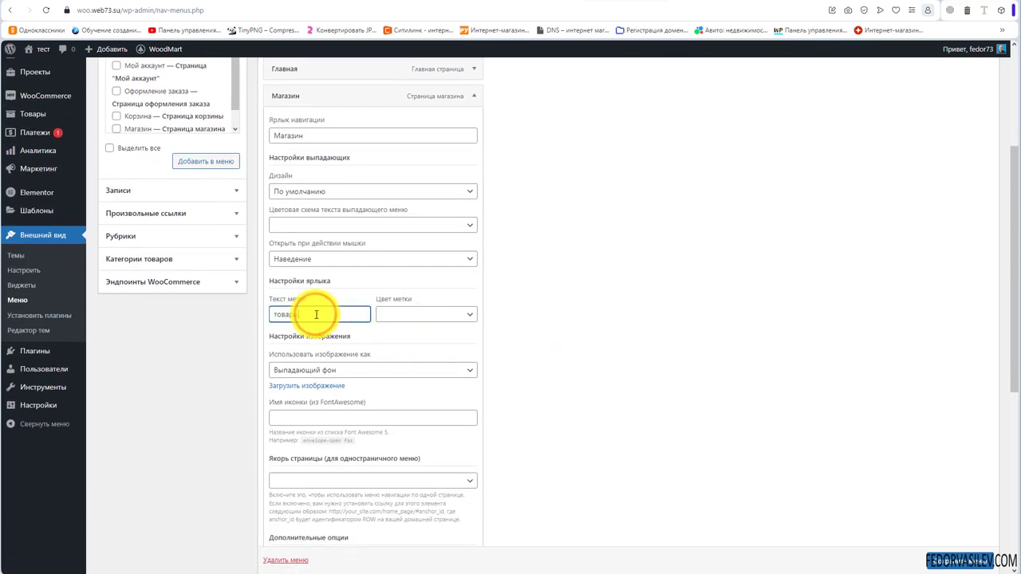
click(391, 315)
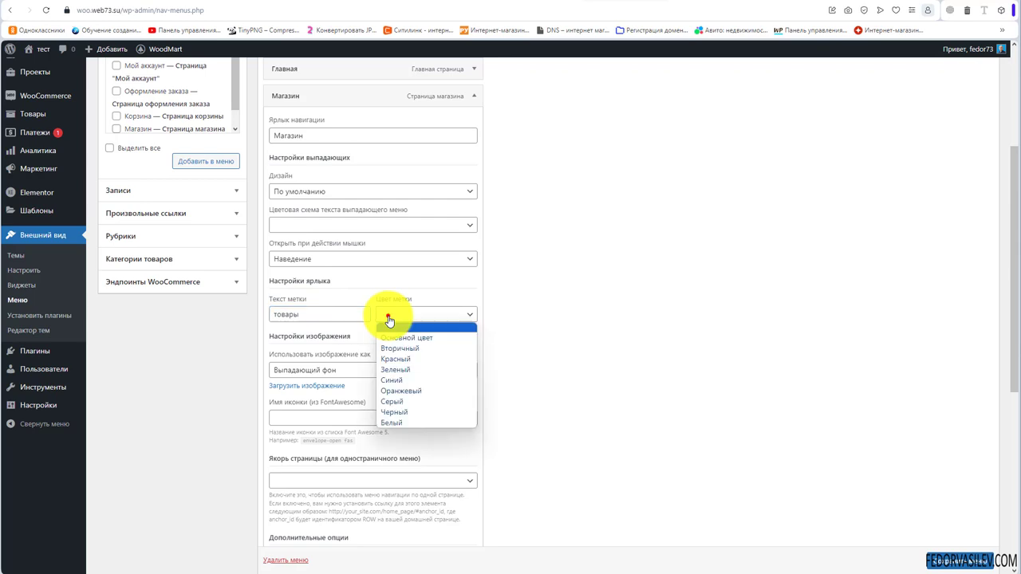
click(426, 371)
scroll(421, 372, down, 5)
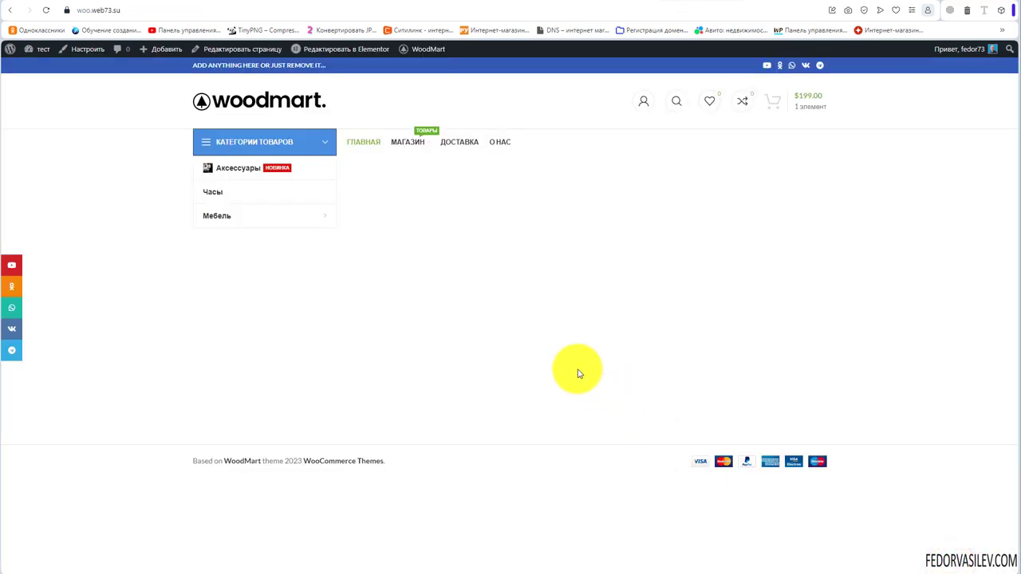
Check the Магазин label on the storefront and expand its nested items in the mobile menu, then close that menu
mouse_move(403, 145)
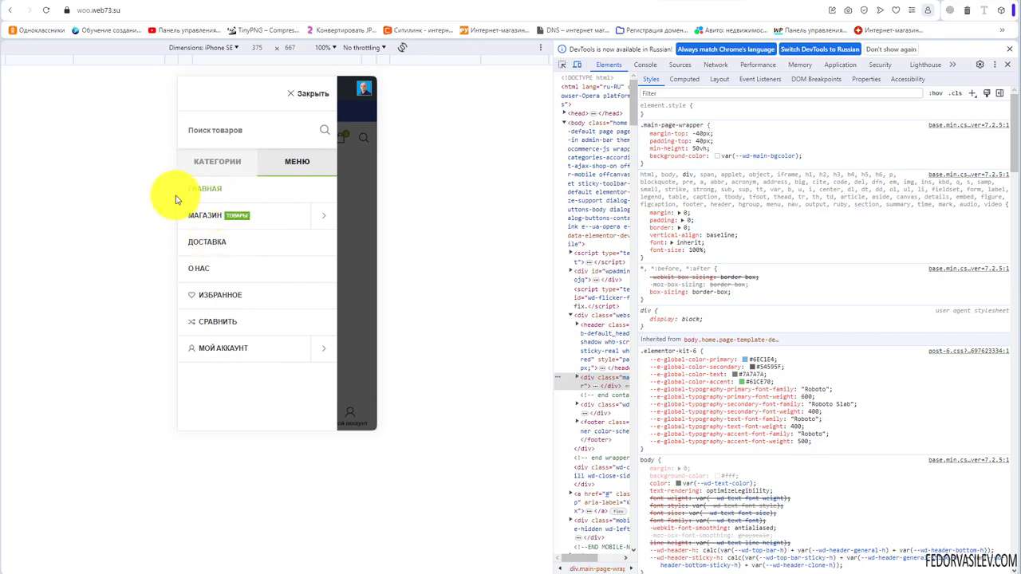
click(324, 212)
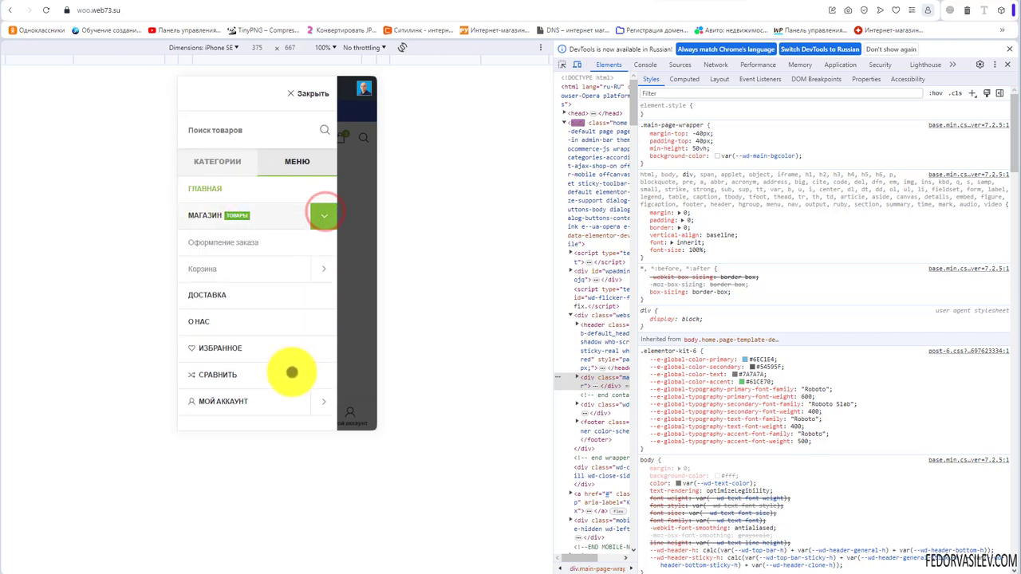
click(321, 269)
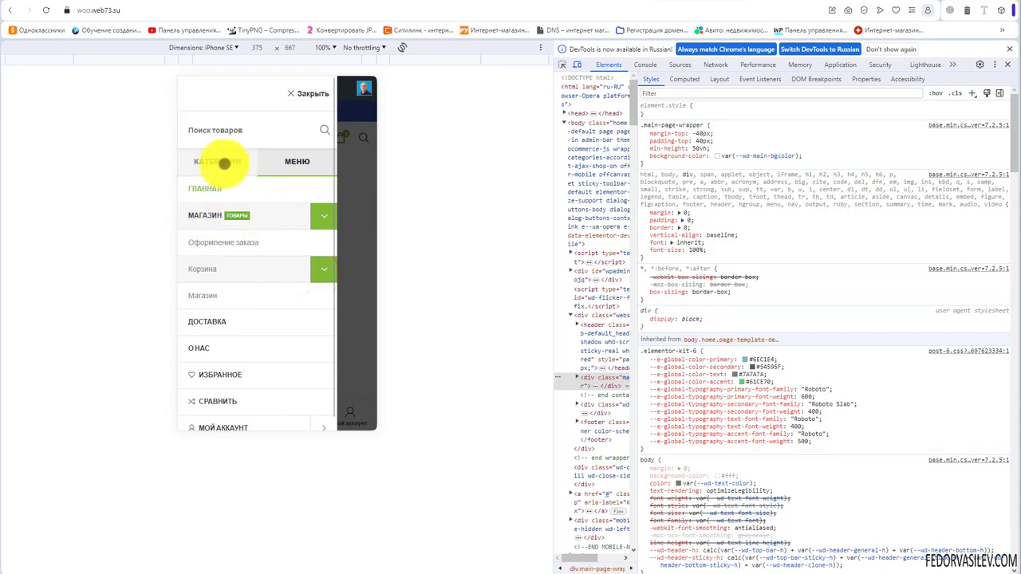
click(302, 93)
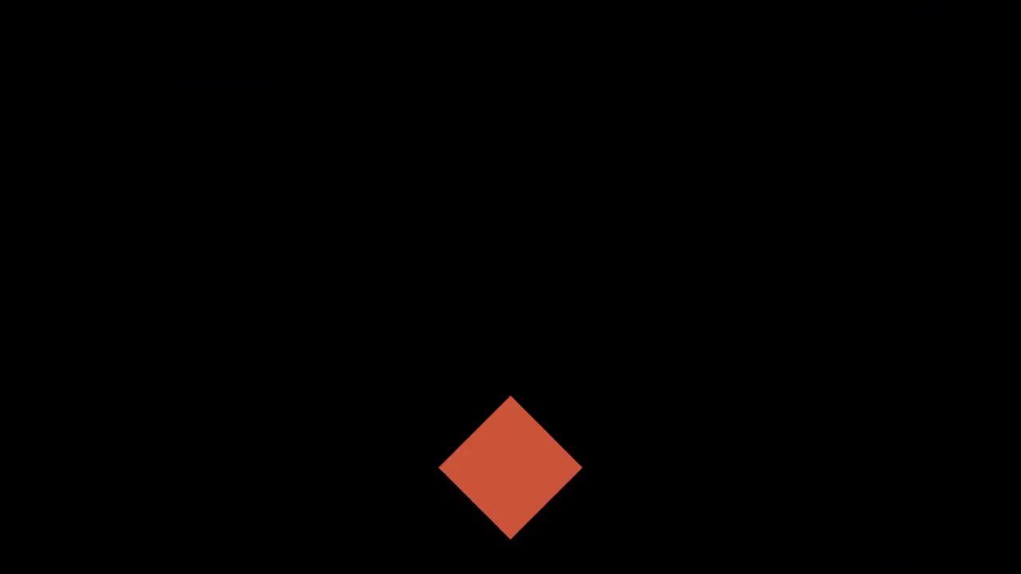